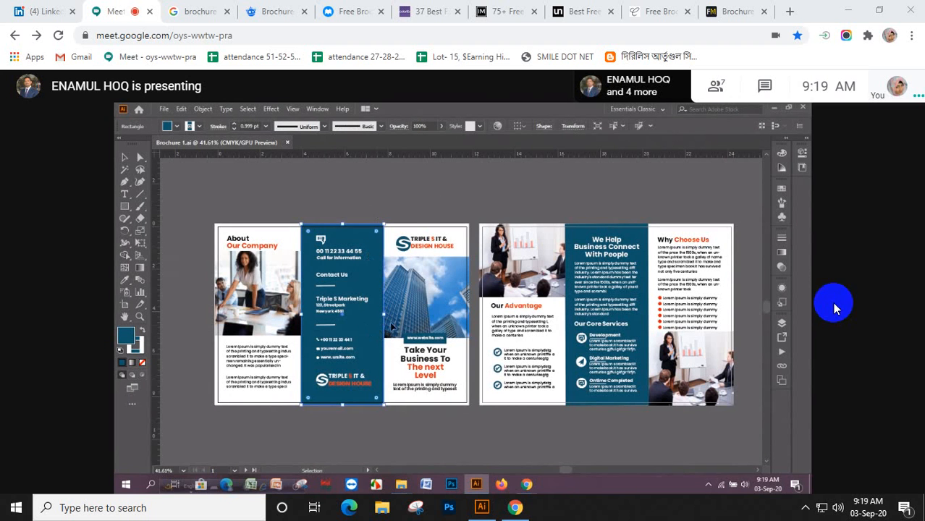
Turn on the camera in the meeting and check the messages in the meeting chat.
click(512, 467)
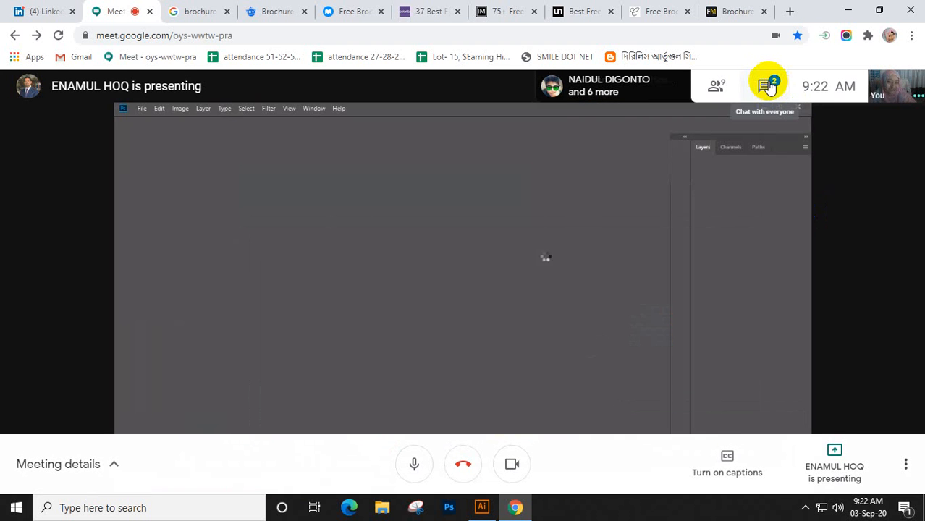
click(769, 85)
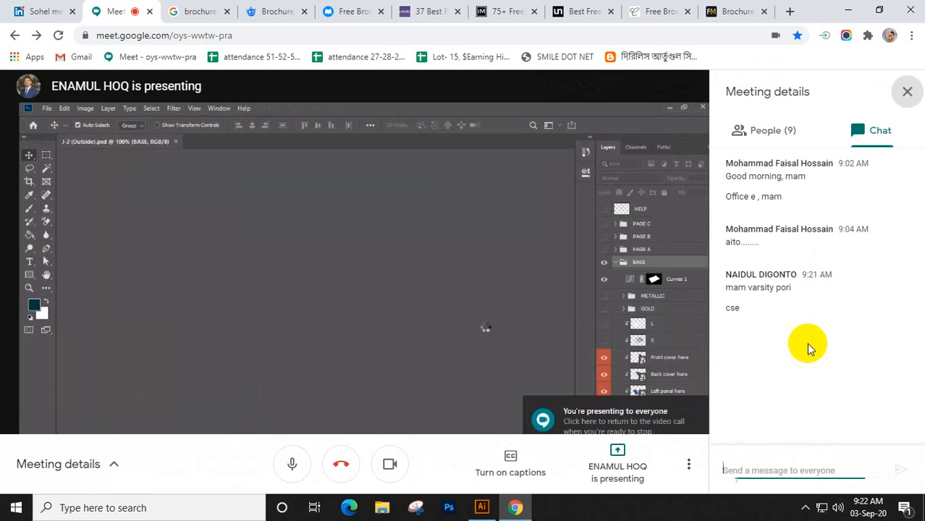
click(907, 92)
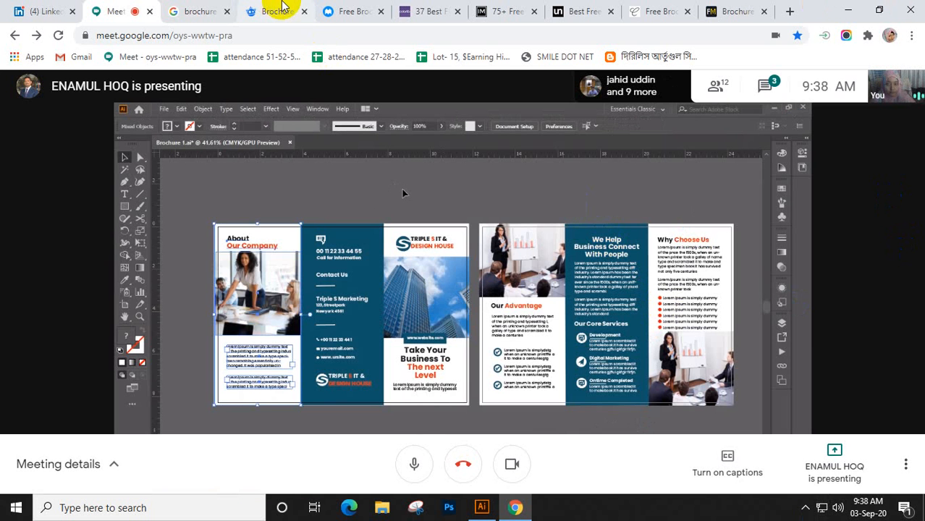
Close the brochure mockup site tabs, the Freepik tab and the Google brochure search tab, keeping only LinkedIn and the meeting open.
click(342, 8)
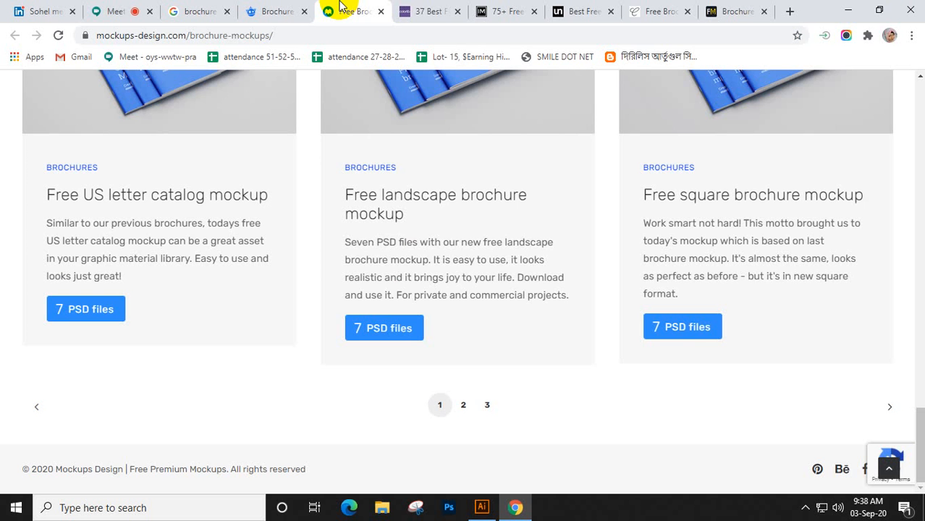
click(381, 11)
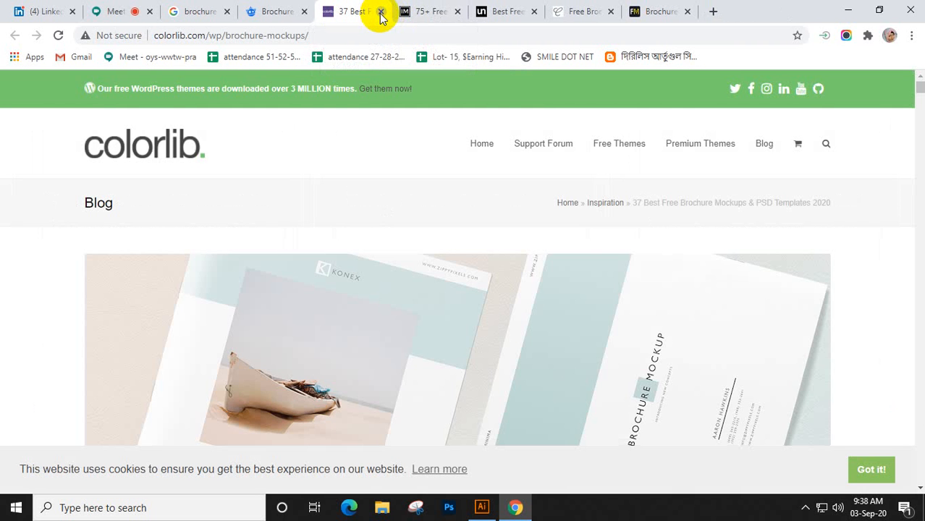
click(381, 12)
click(381, 12)
click(381, 11)
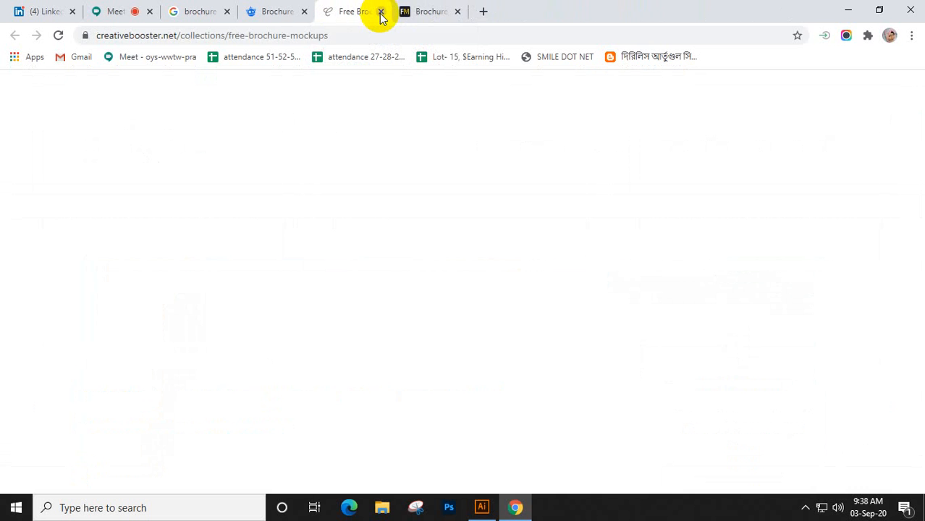
click(380, 11)
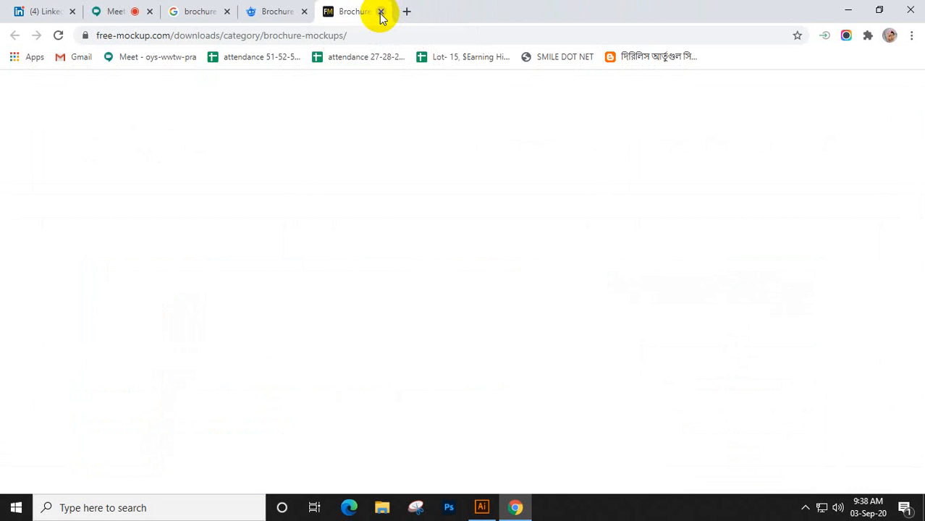
click(381, 12)
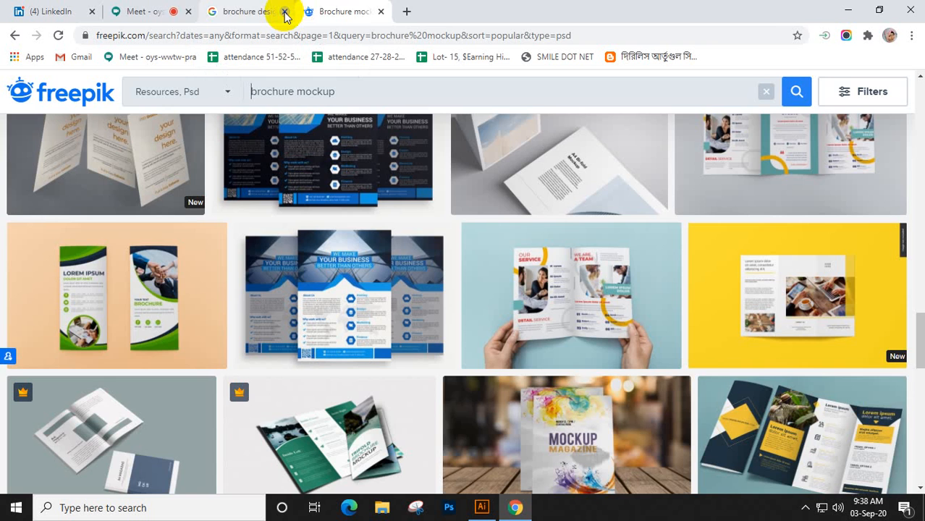
click(284, 12)
click(284, 12)
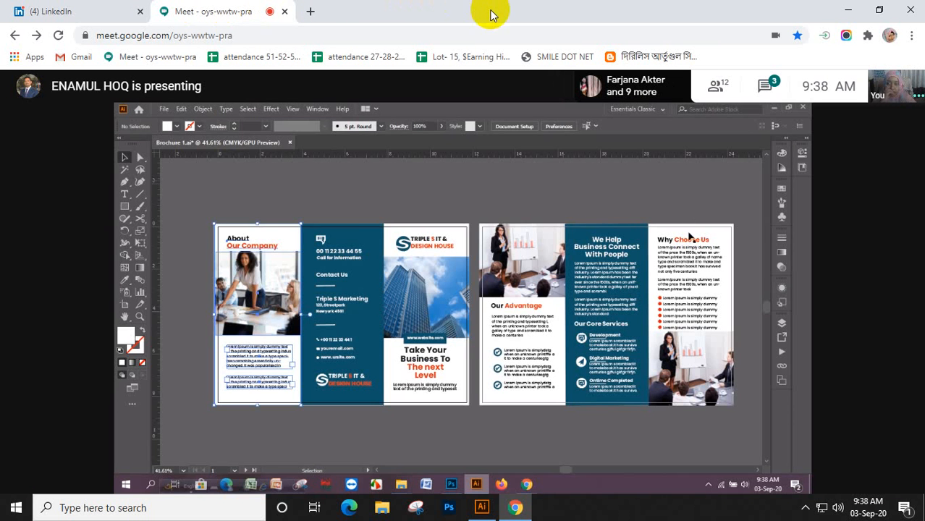
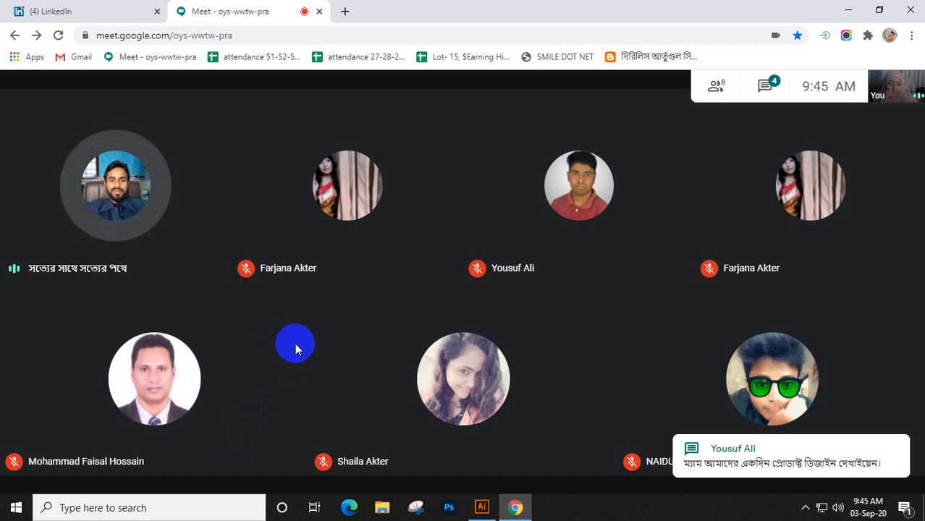
Read the latest participant messages in the meeting chat and close the chat.
mouse_move(305, 340)
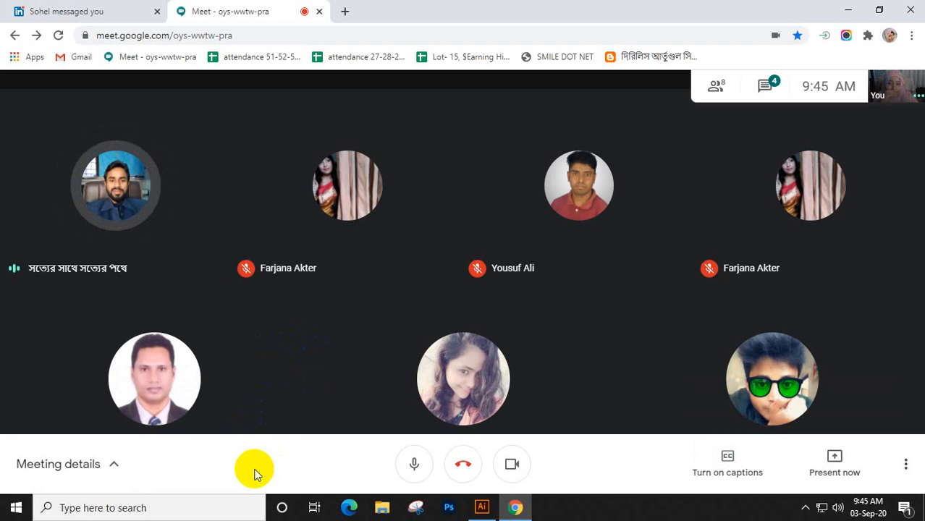
click(293, 356)
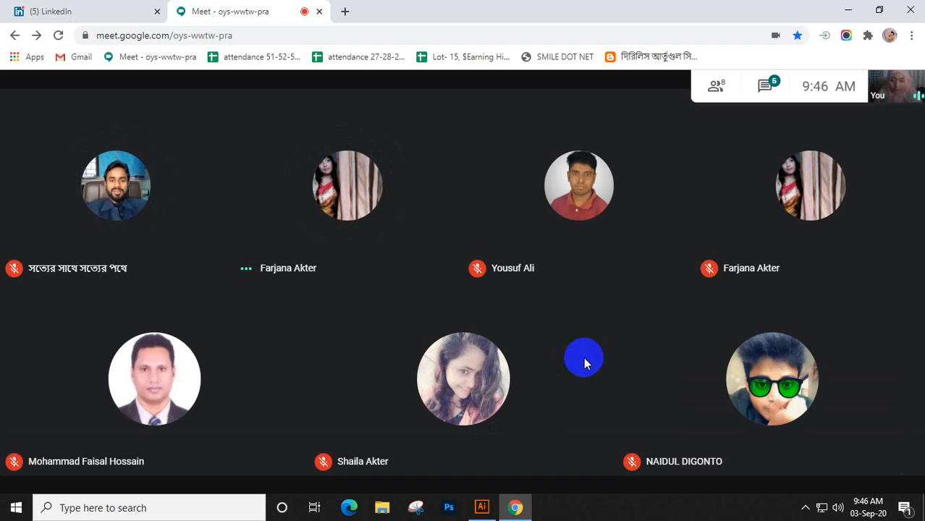
click(766, 87)
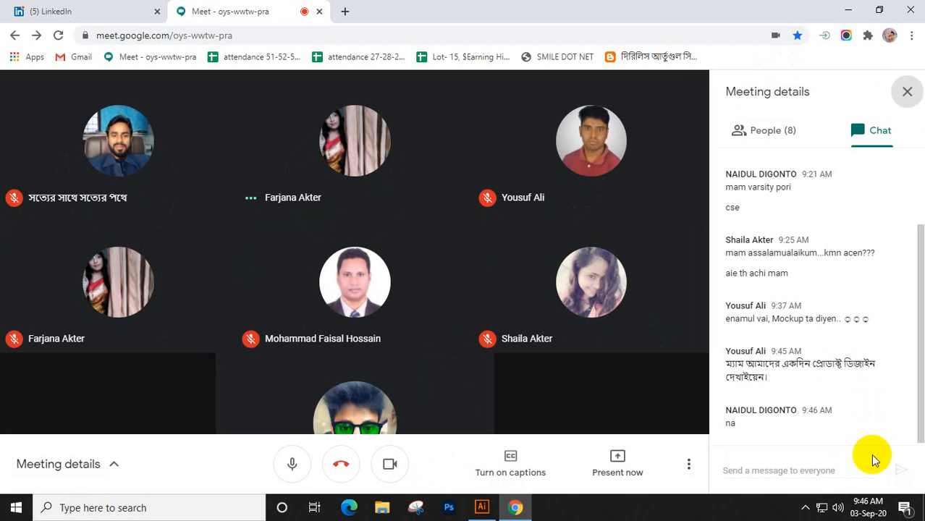
click(874, 461)
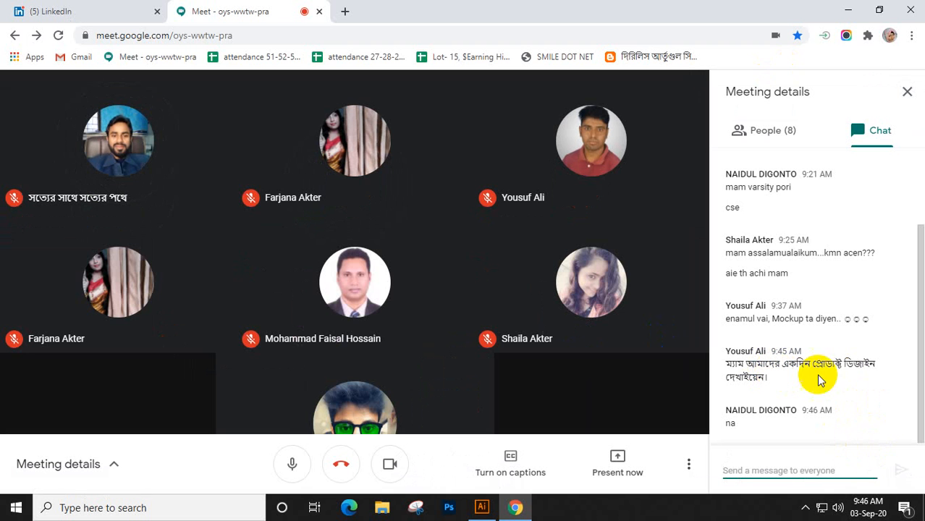
click(909, 91)
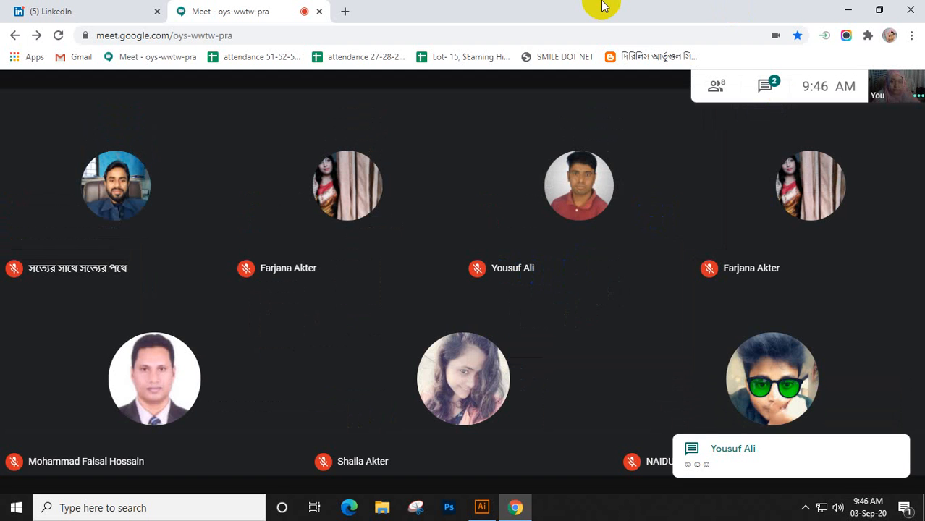
Present the entire screen to the meeting participants and hide the screen-sharing notice.
mouse_move(770, 455)
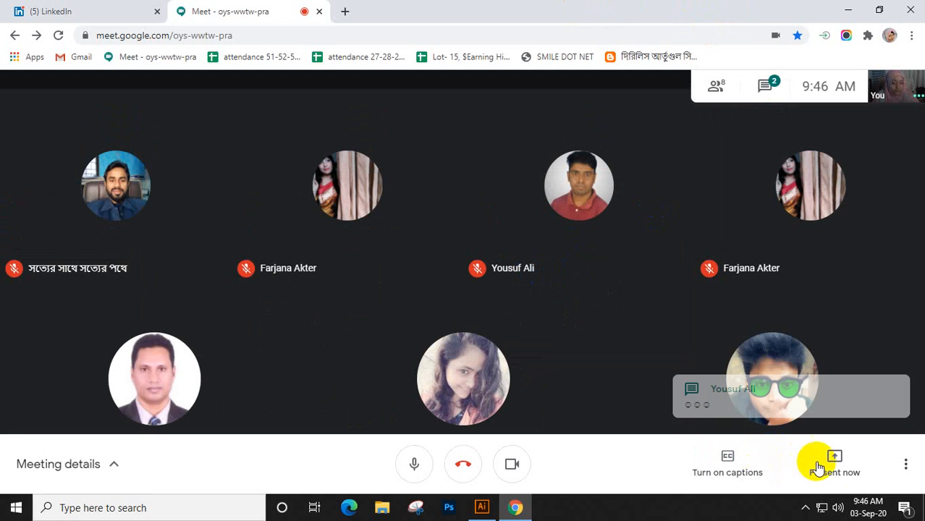
click(837, 481)
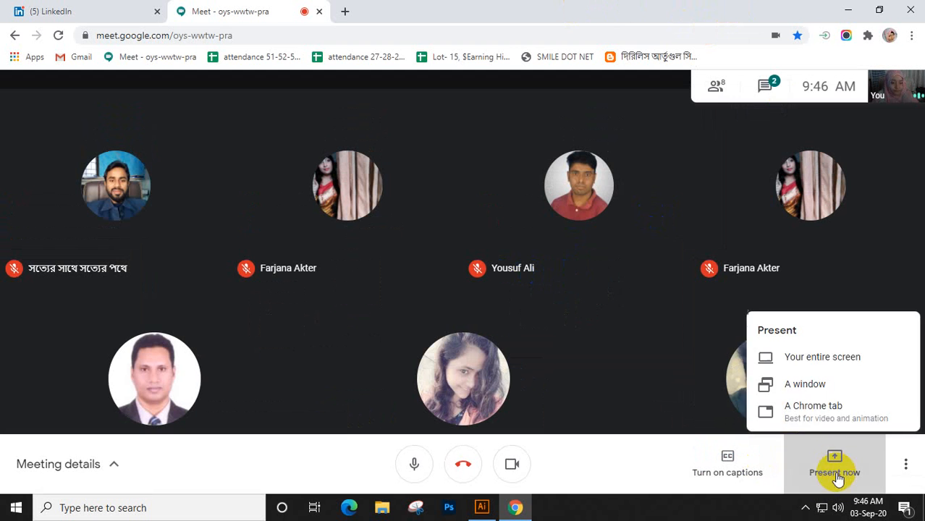
click(833, 346)
click(392, 180)
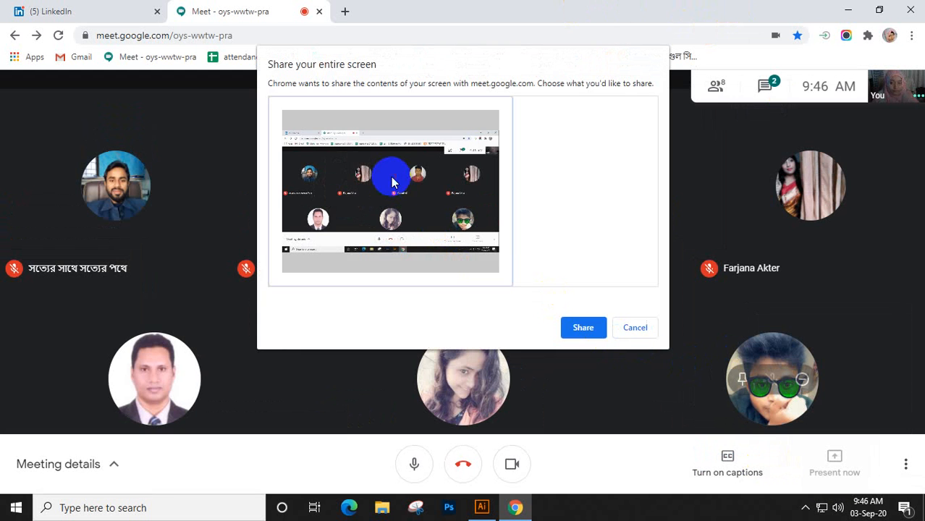
click(584, 327)
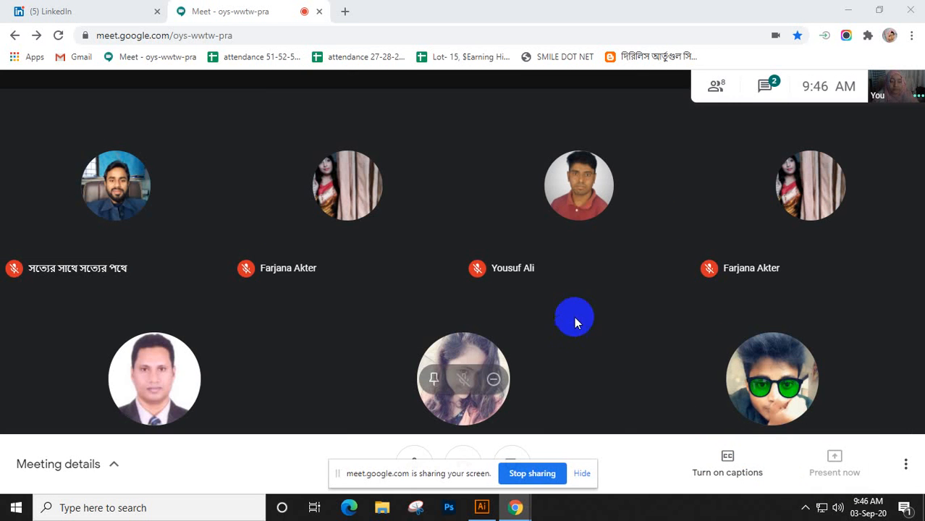
click(585, 474)
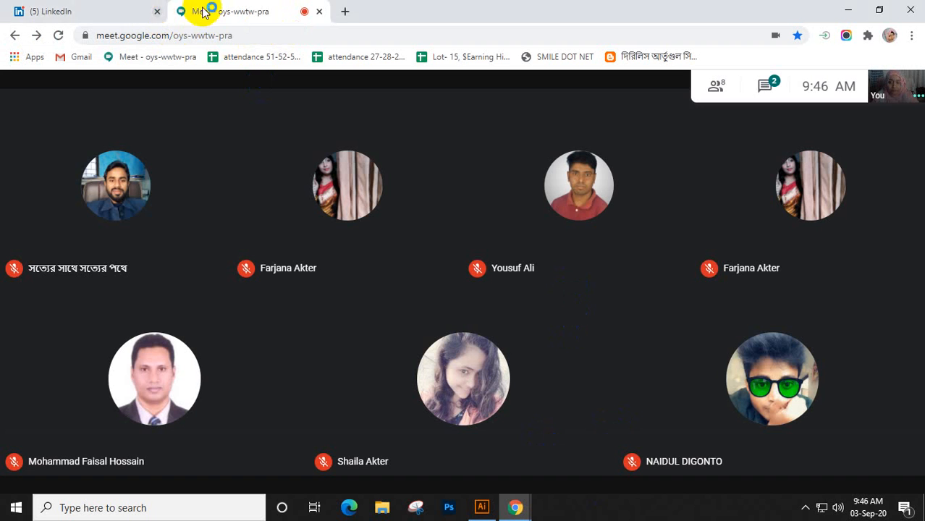
Close the LinkedIn page and open a blank browser tab beside the meeting, returning to the meeting view.
click(157, 11)
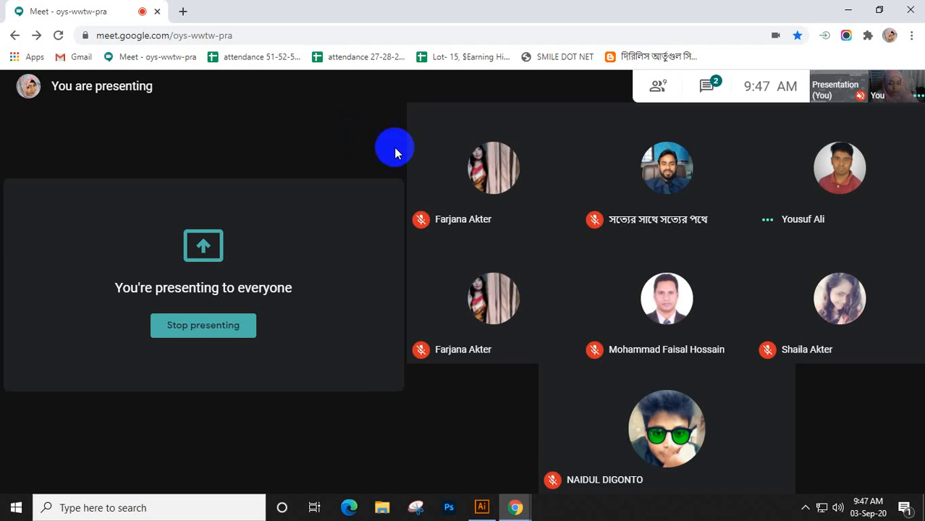
click(182, 11)
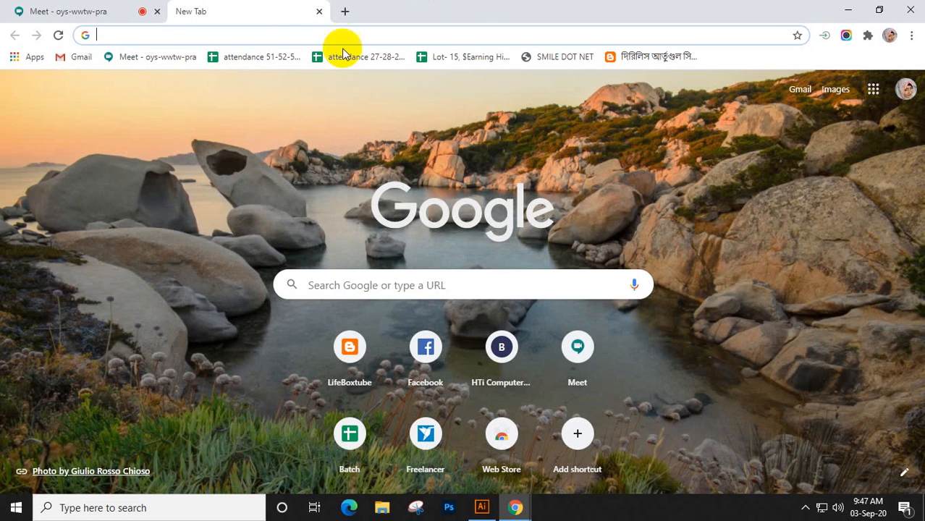
click(68, 11)
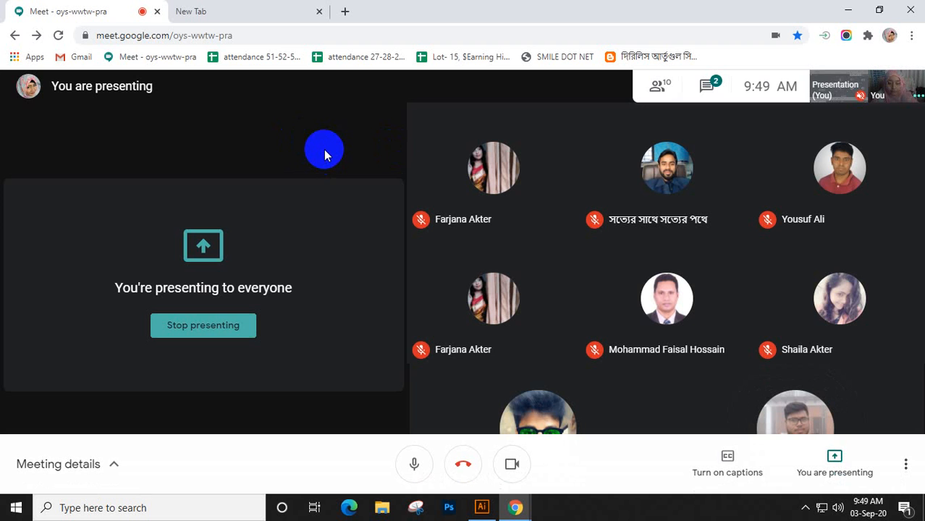
Search Google for "product packaging design" in the blank tab and show the image results.
click(237, 16)
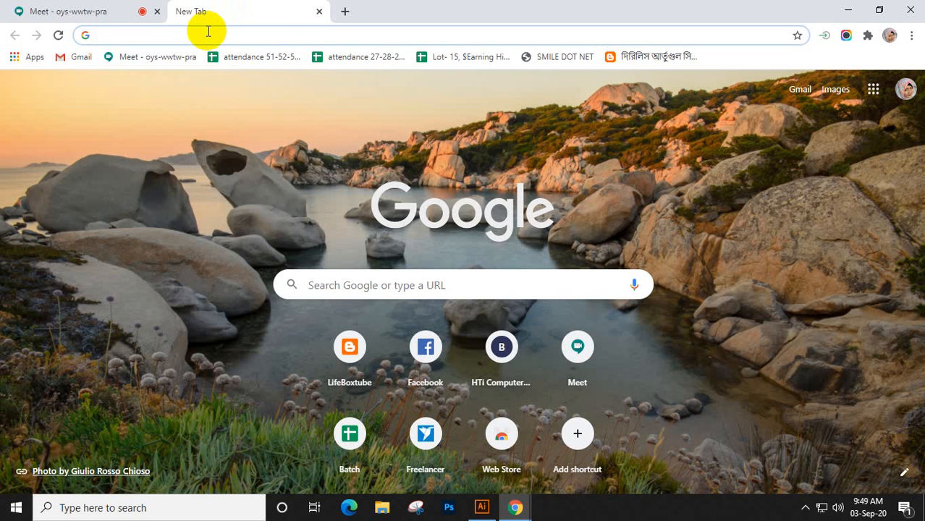
click(207, 31)
text(produ)
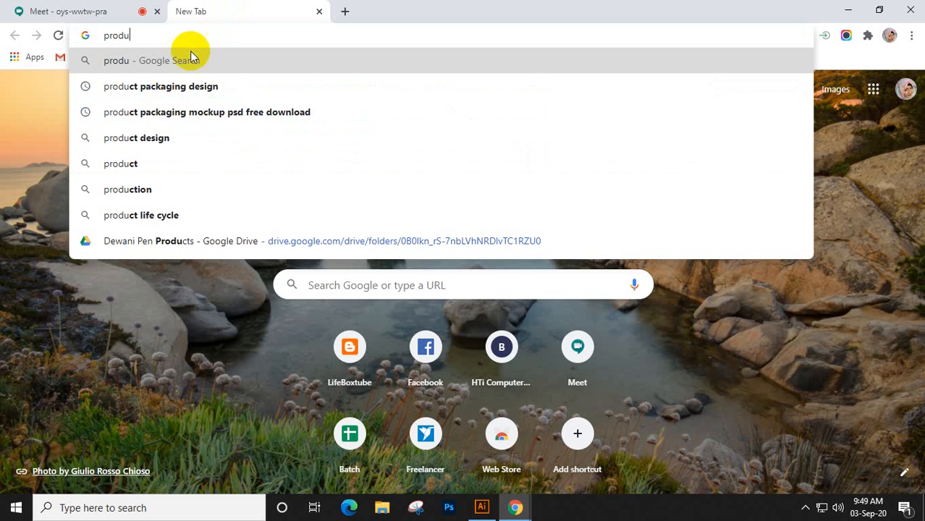
click(163, 86)
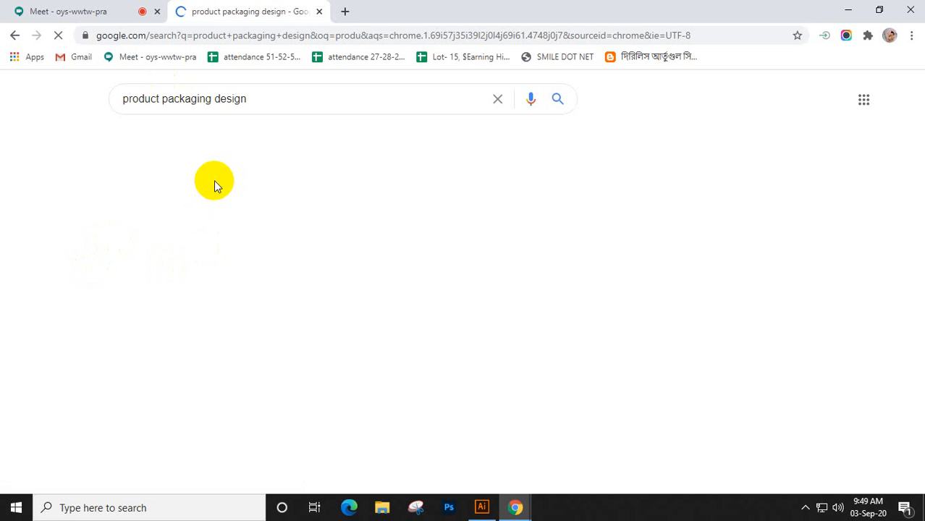
click(188, 141)
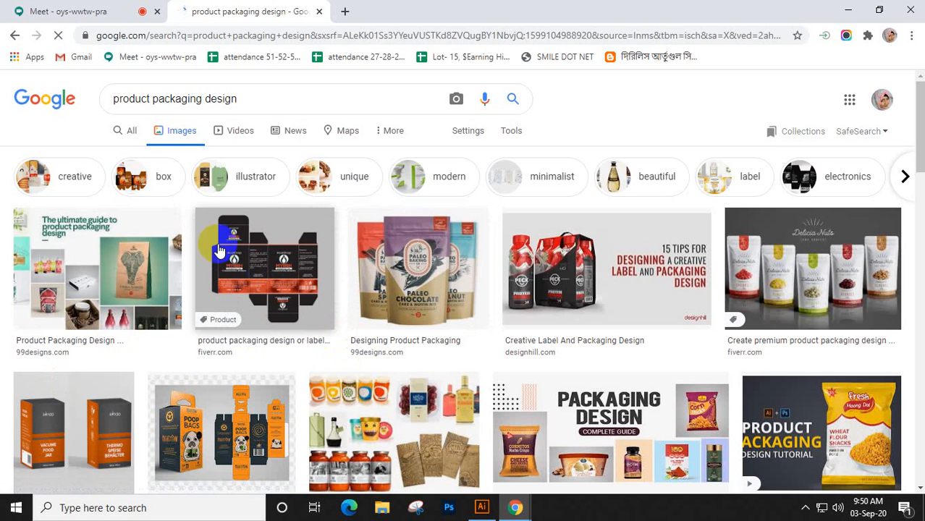
Preview the black-and-orange Myrrh box layout from Fiverr and the Paleo Baking pouches from 99designs.
click(259, 261)
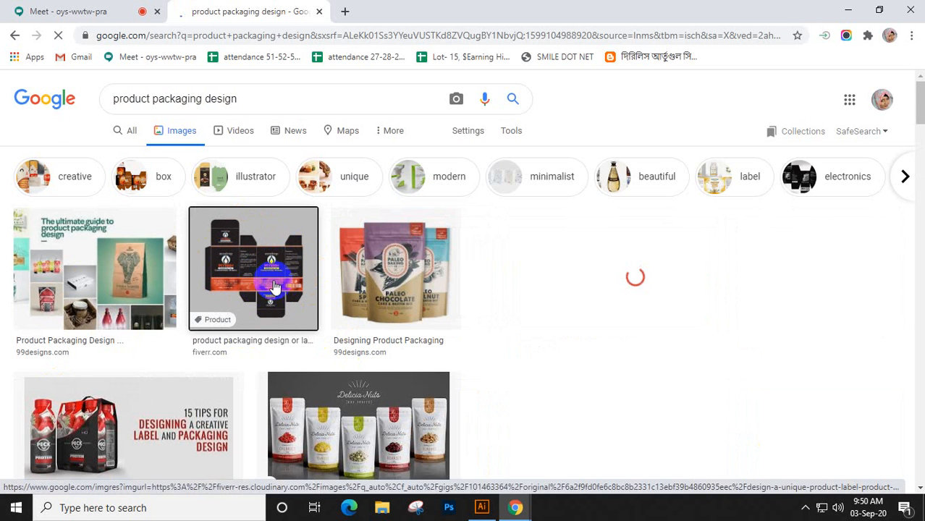
scroll(766, 347, down, 2)
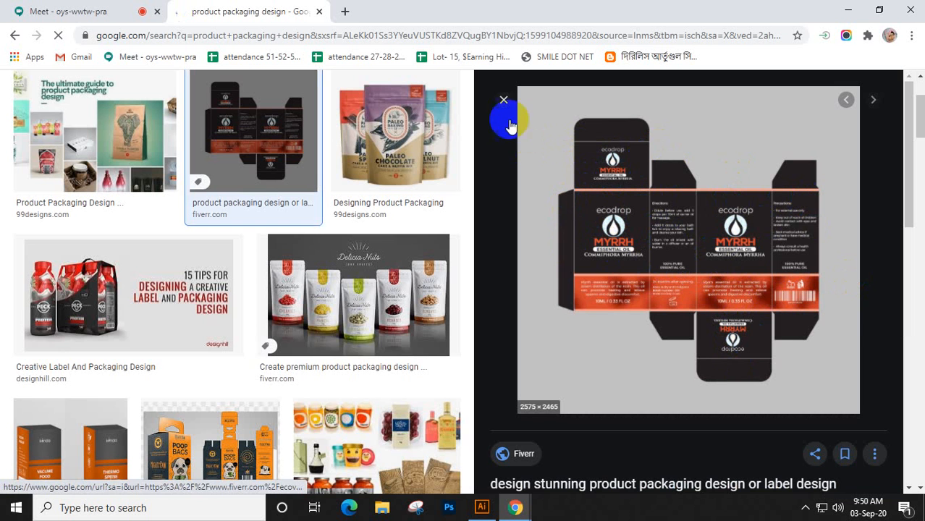
click(394, 137)
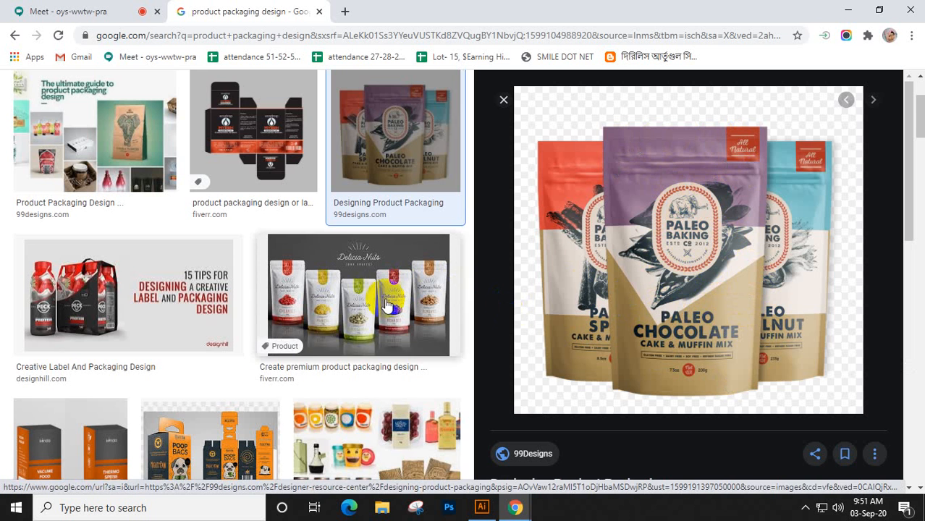
Preview the orange Poop Bags box packaging from PngFind and look through its related packaging images.
scroll(383, 293, down, 1)
scroll(320, 320, down, 2)
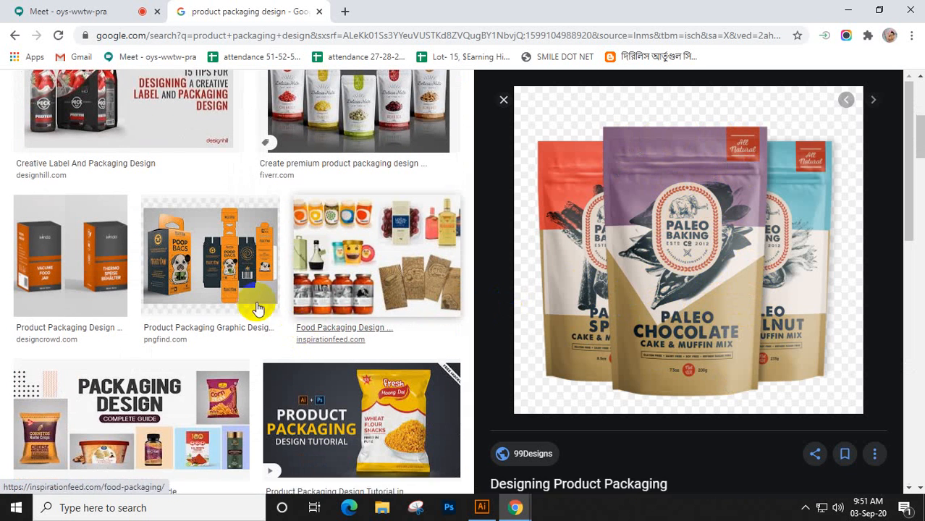
click(211, 258)
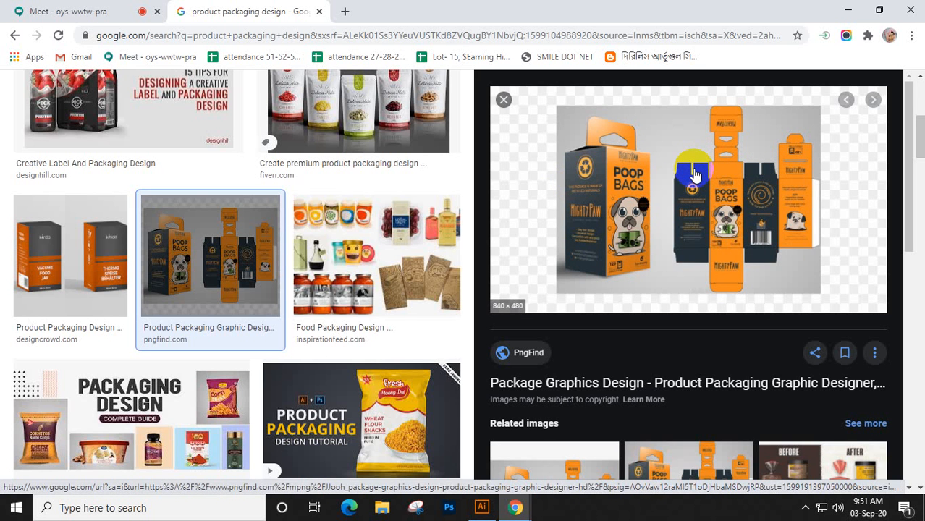
scroll(692, 210, down, 3)
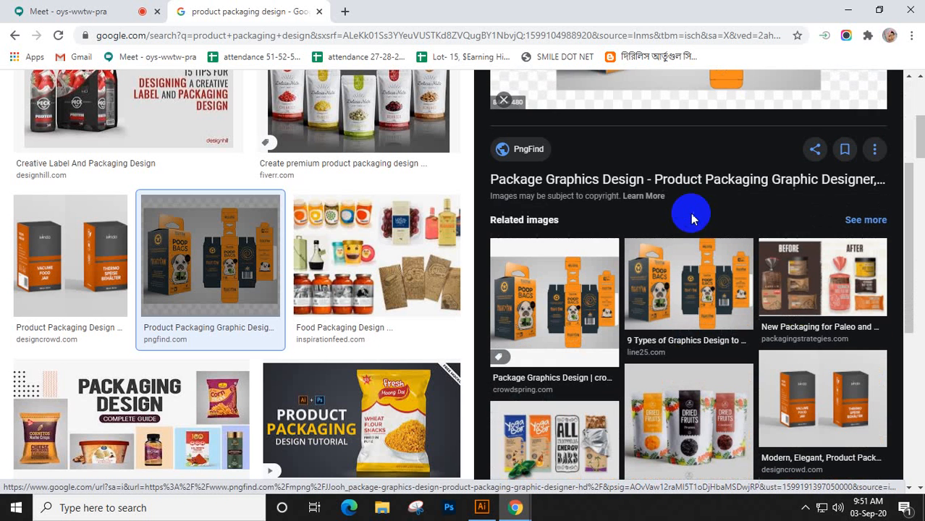
scroll(692, 214, down, 4)
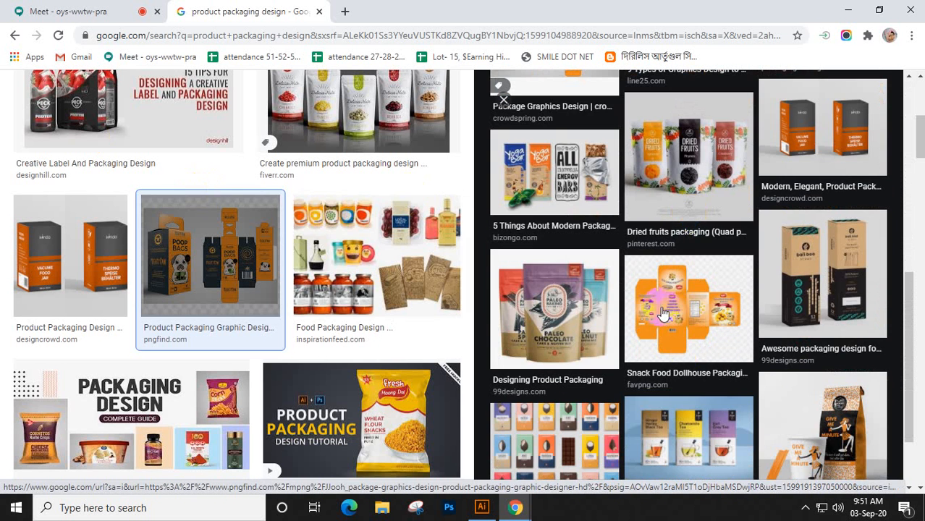
scroll(667, 333, down, 2)
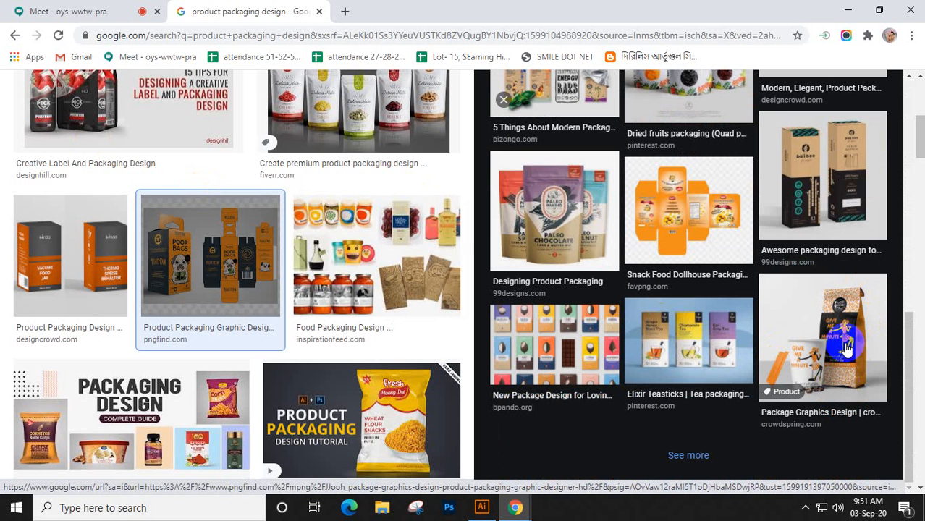
Browse further through the packaging image results and preview the red-and-white Asian Wok food packaging from Fiverr.
scroll(324, 330, down, 3)
scroll(324, 329, down, 4)
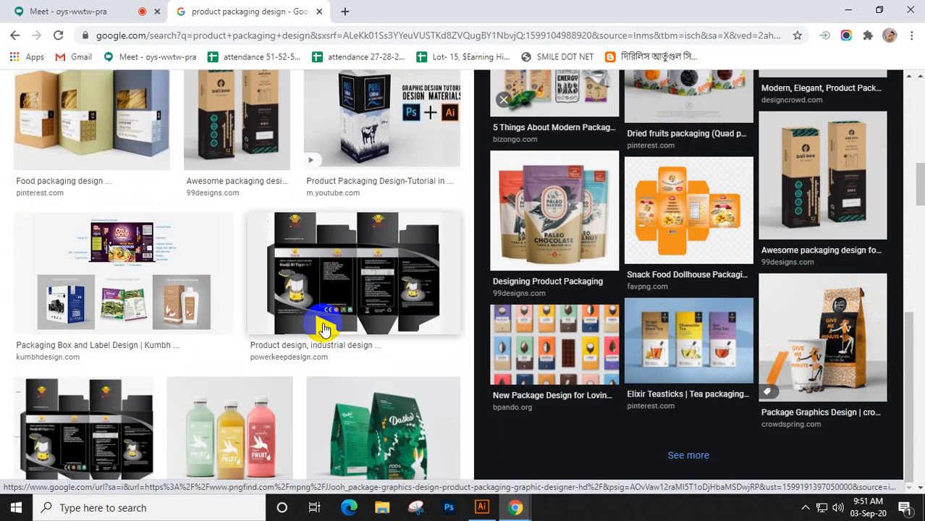
scroll(323, 329, down, 1)
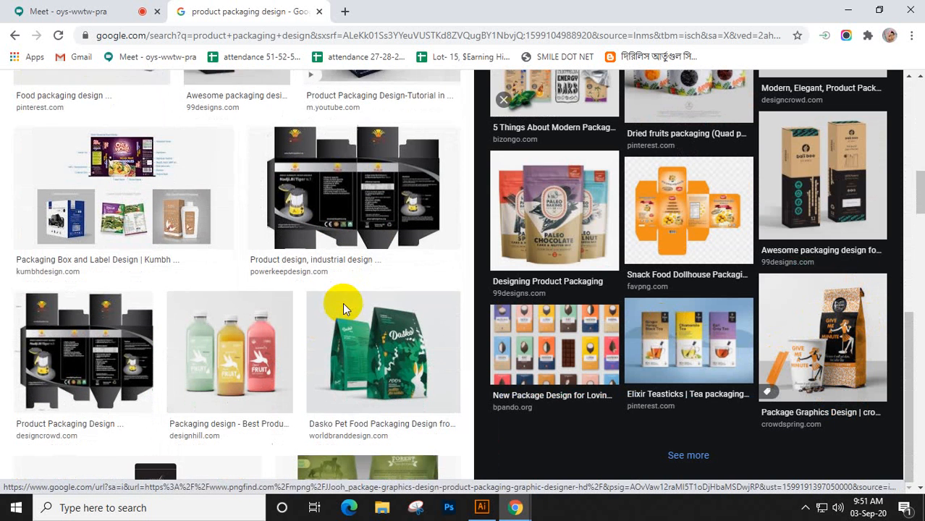
scroll(344, 307, down, 2)
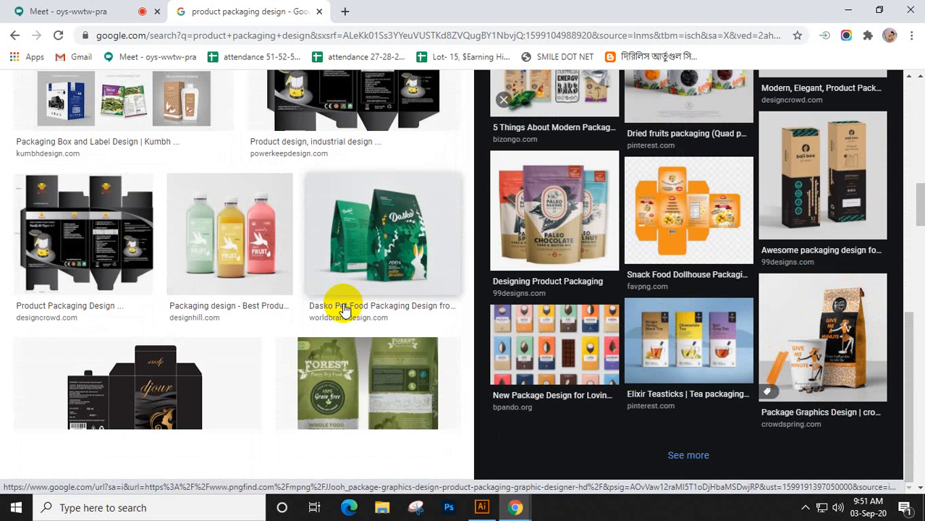
scroll(343, 307, down, 2)
scroll(361, 286, down, 1)
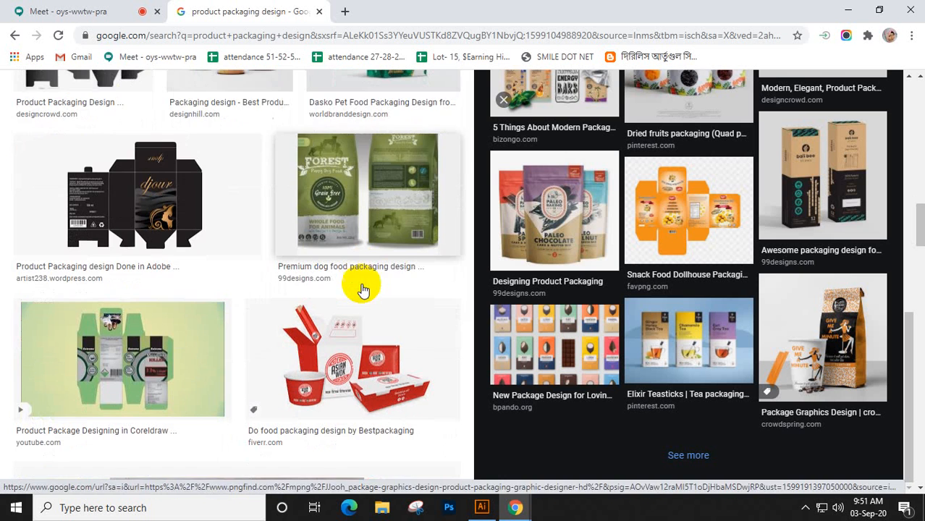
scroll(363, 290, down, 2)
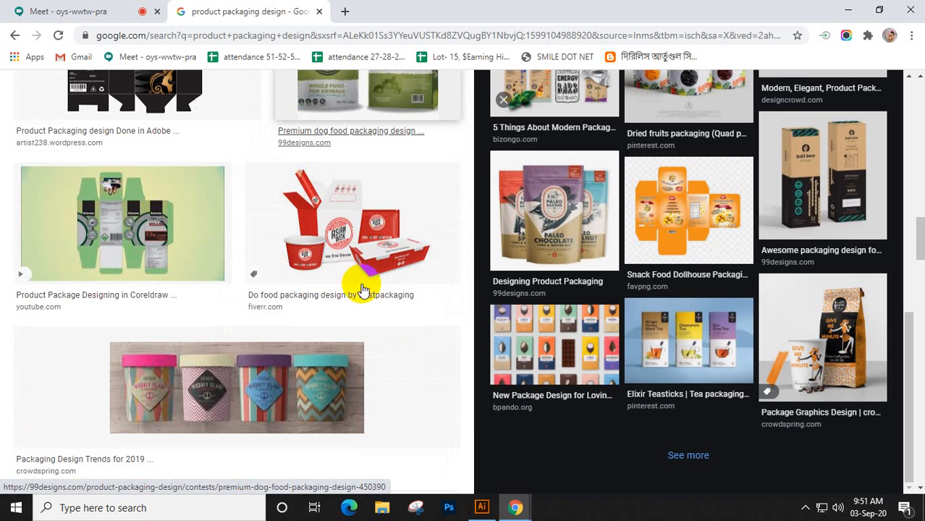
click(354, 232)
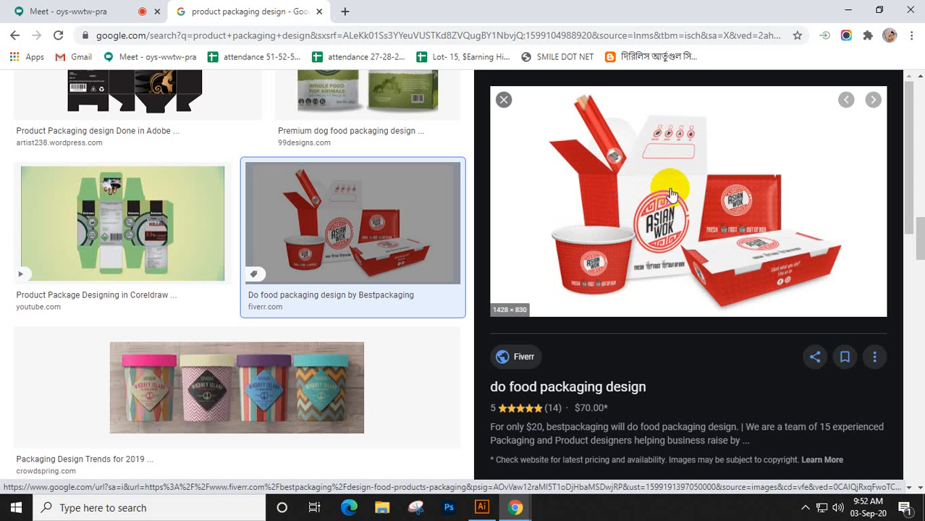
Preview the related red Food Color box layout from DesignCrowd and close the image preview.
scroll(771, 267, down, 4)
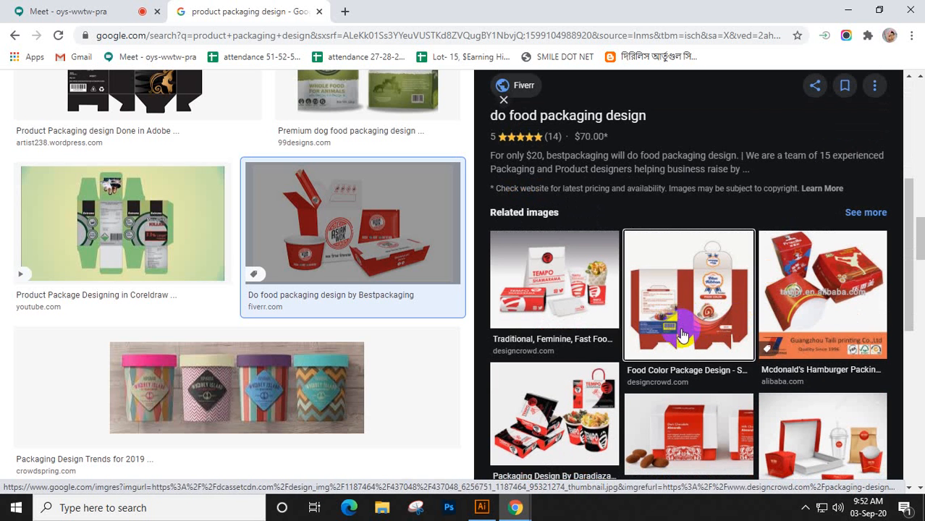
click(625, 267)
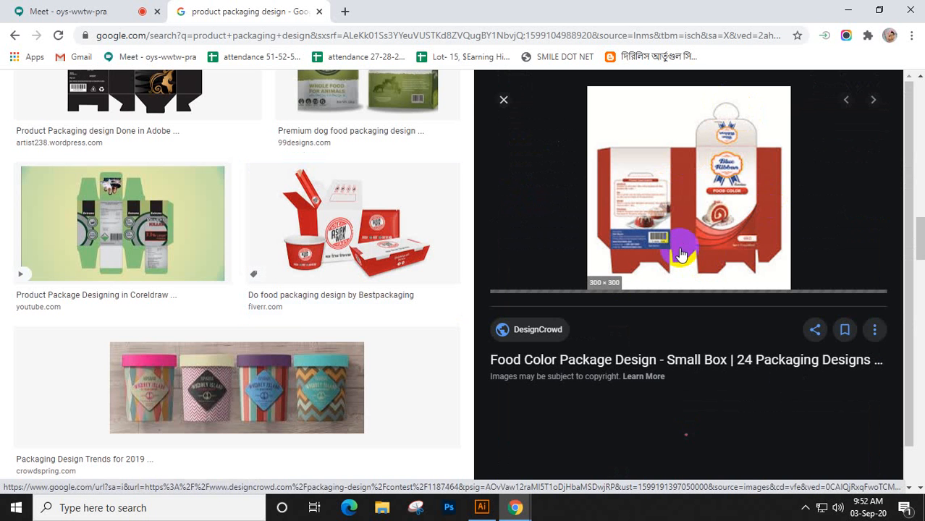
click(502, 100)
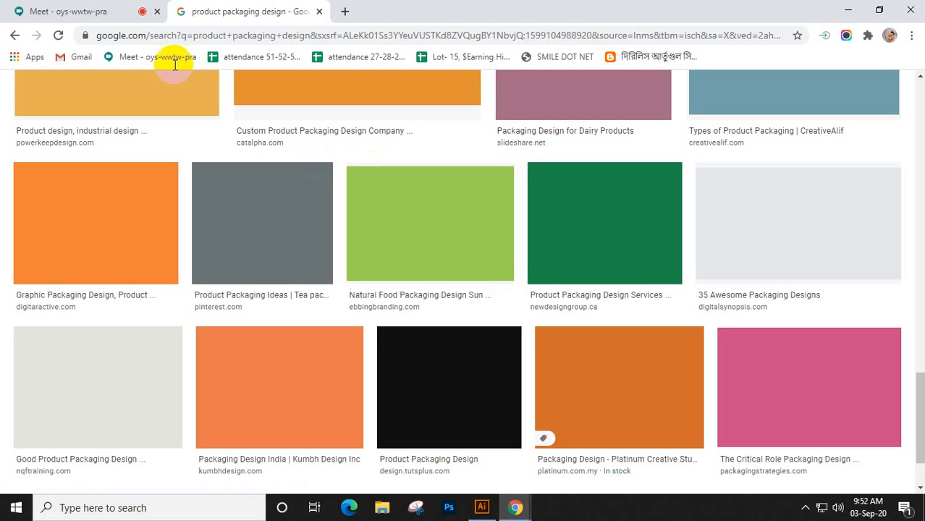
Leave the image results for the meeting tab, switch to Illustrator and show the empty canvas beside the artboard.
click(89, 13)
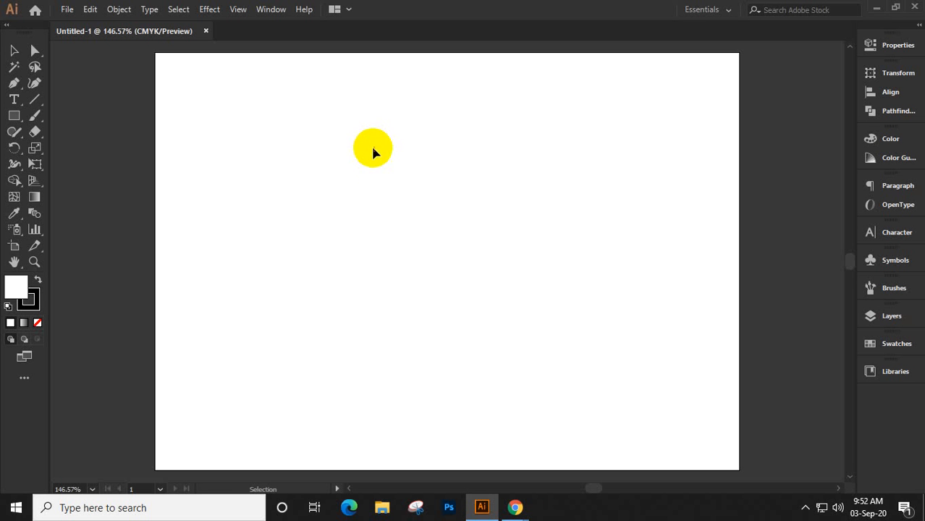
scroll(395, 201, down, 3)
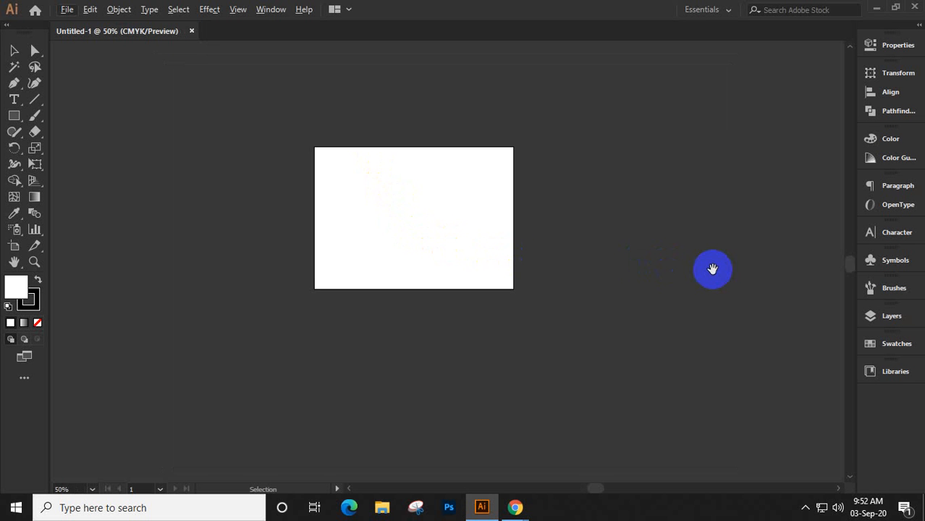
drag(713, 269, 316, 271)
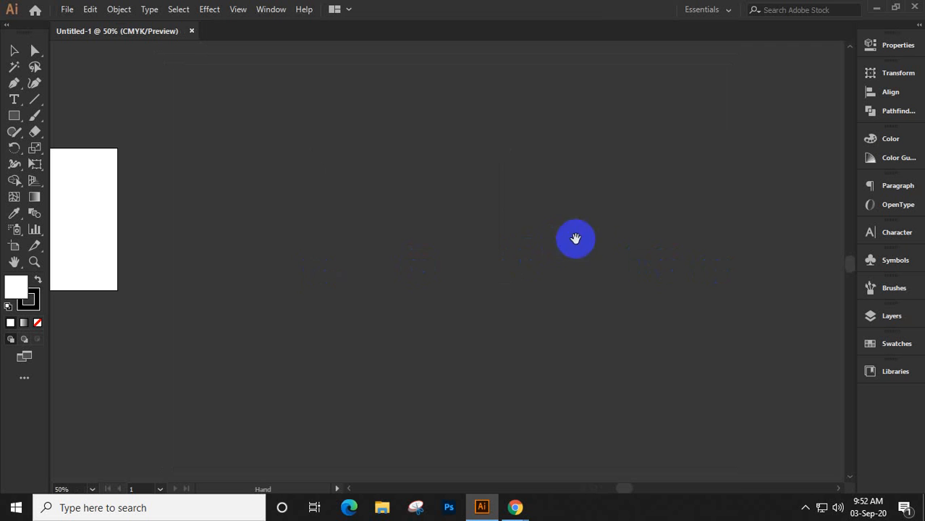
drag(468, 305, 432, 317)
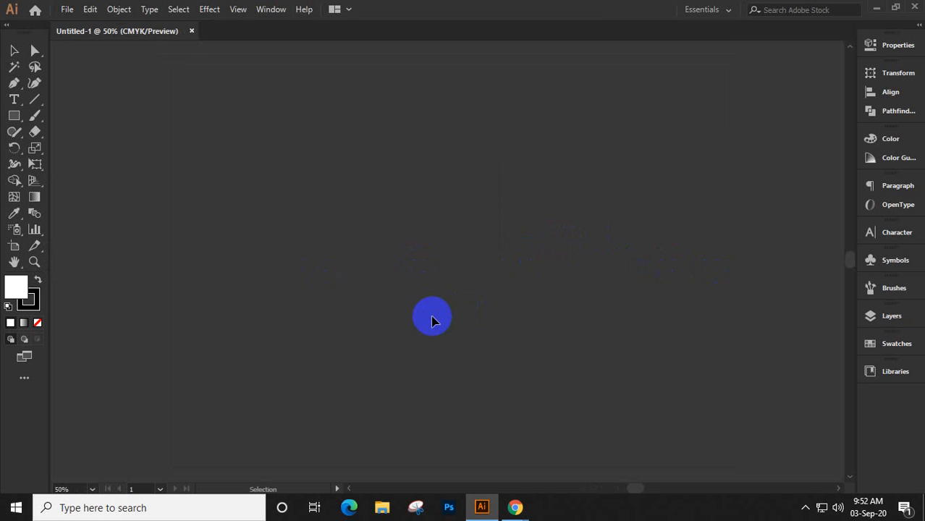
Switch back to the Google Meet window in Chrome and hide the meeting details with the chat.
mouse_move(515, 509)
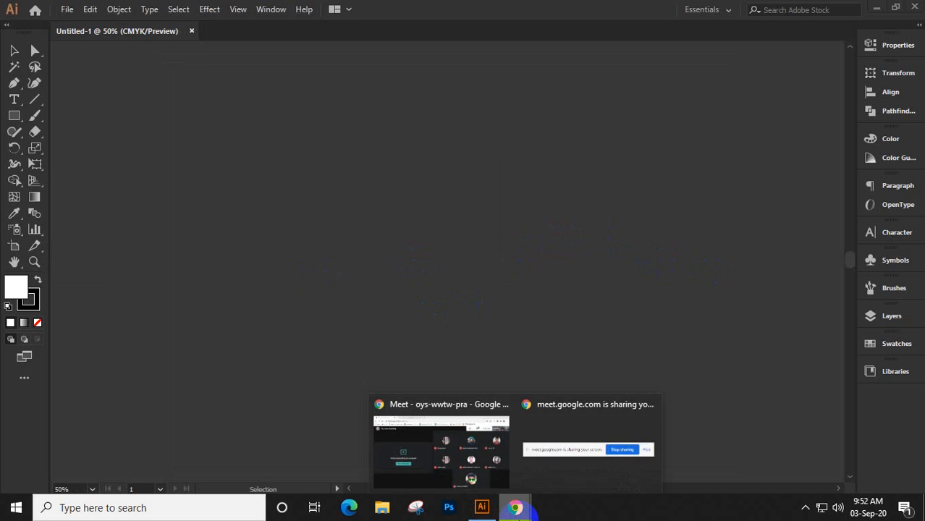
click(472, 438)
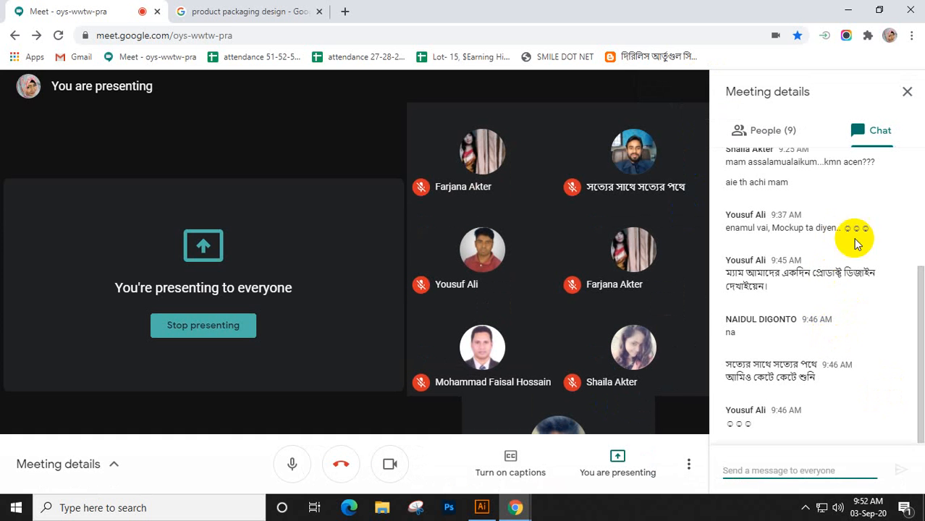
click(909, 91)
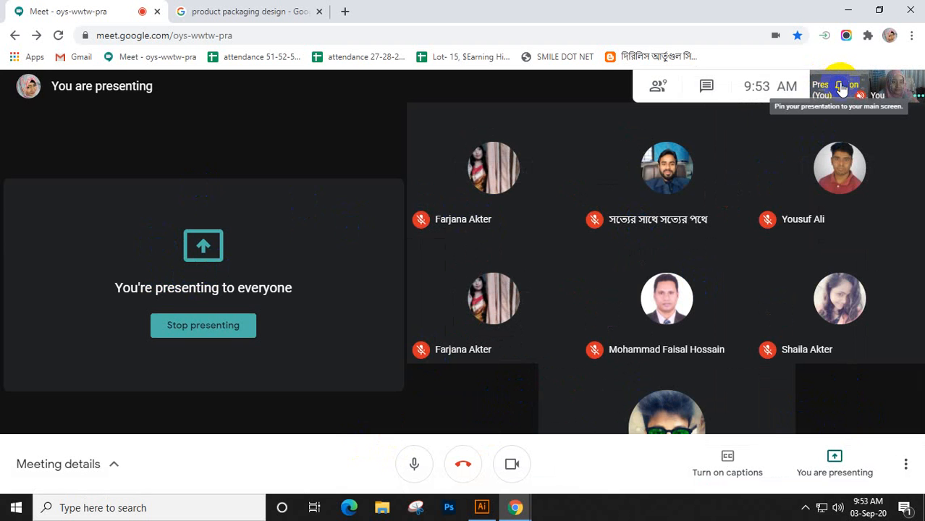
Pin the shared presentation to the main meeting view, check it by switching to Illustrator and back, and unpin it.
click(841, 87)
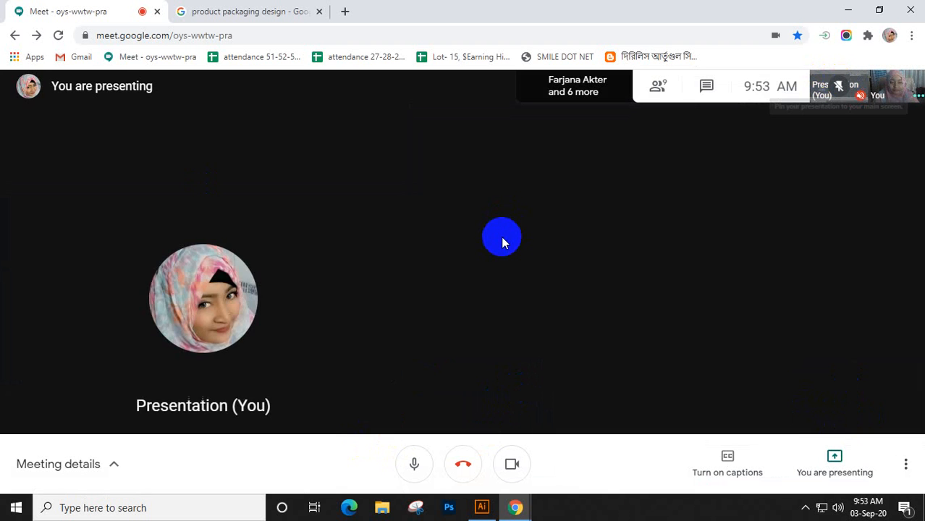
click(482, 510)
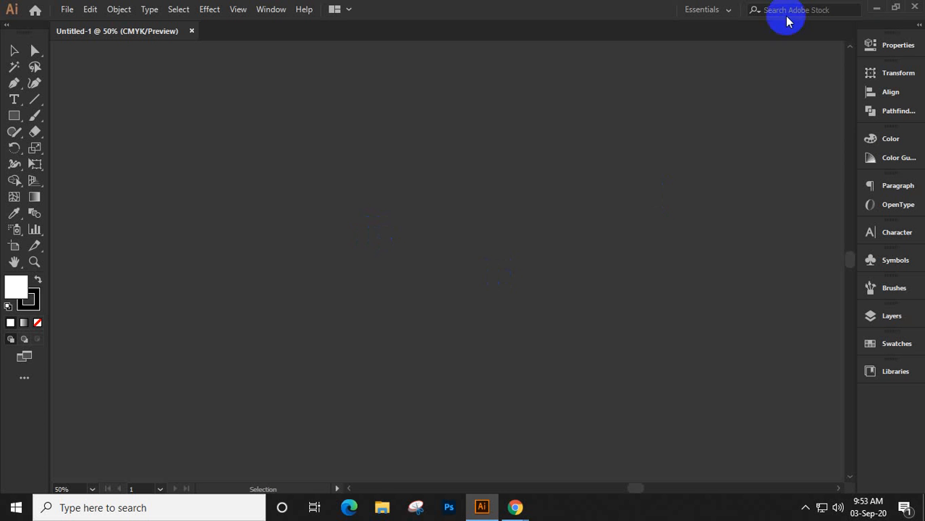
click(877, 8)
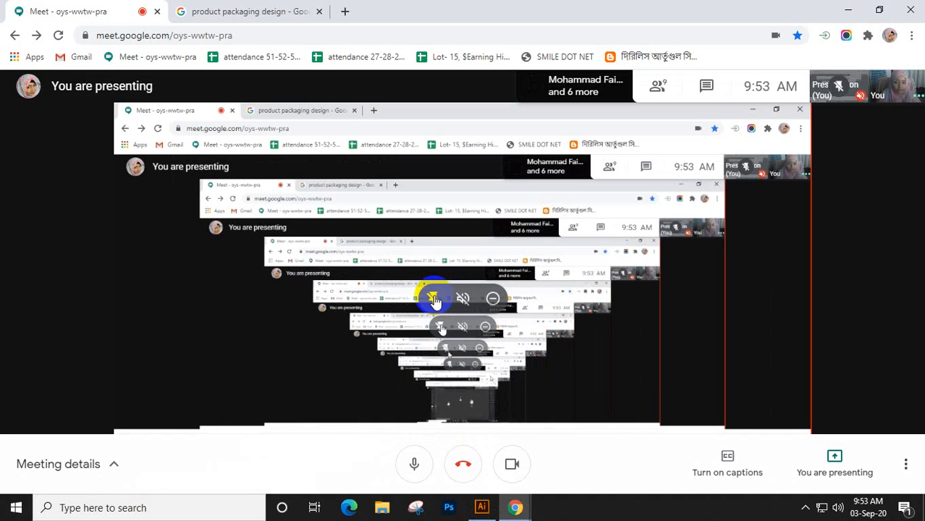
click(434, 297)
click(446, 290)
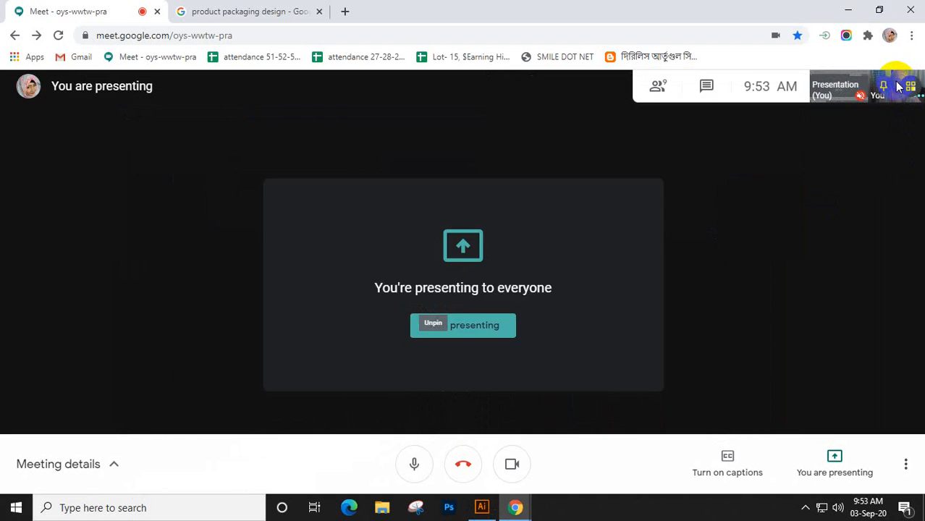
Pin your own camera video to the main meeting view and try to unpin it.
click(904, 86)
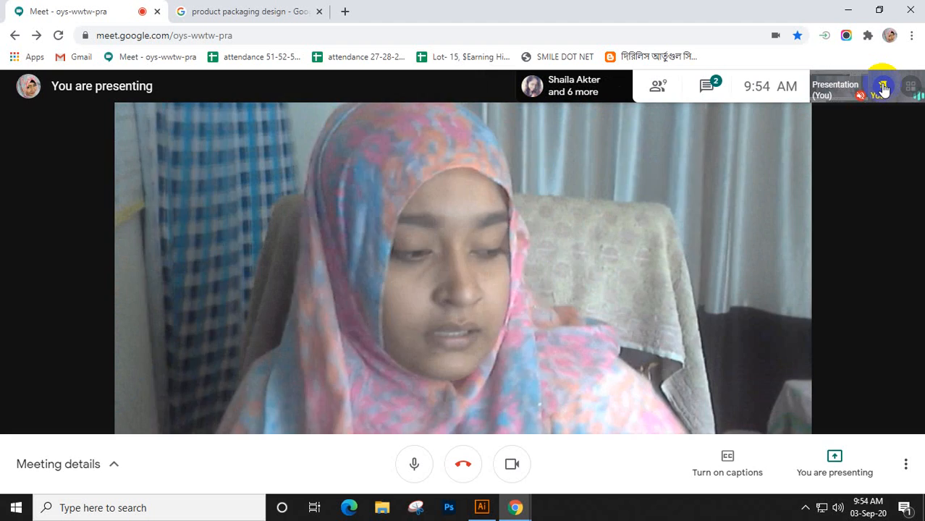
click(883, 87)
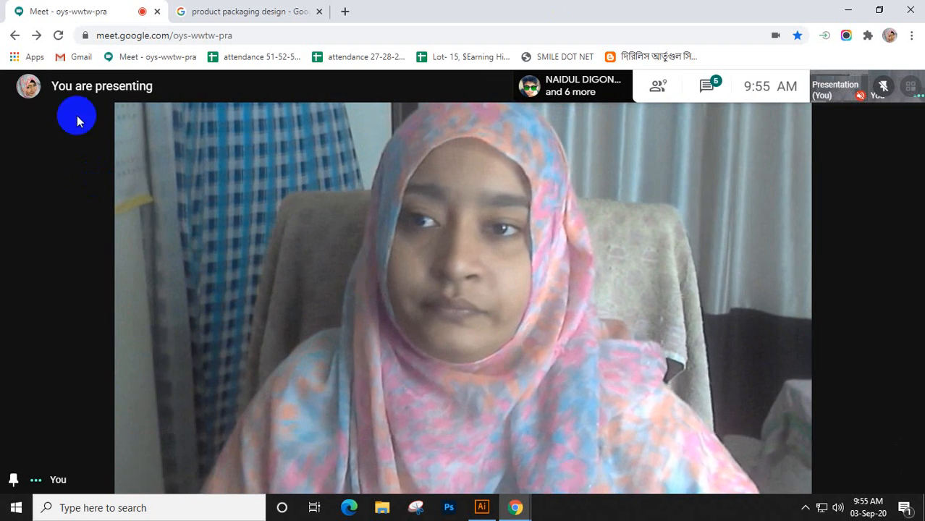
Reload the frozen meeting page by exiting the unresponsive page and loading it again.
click(59, 36)
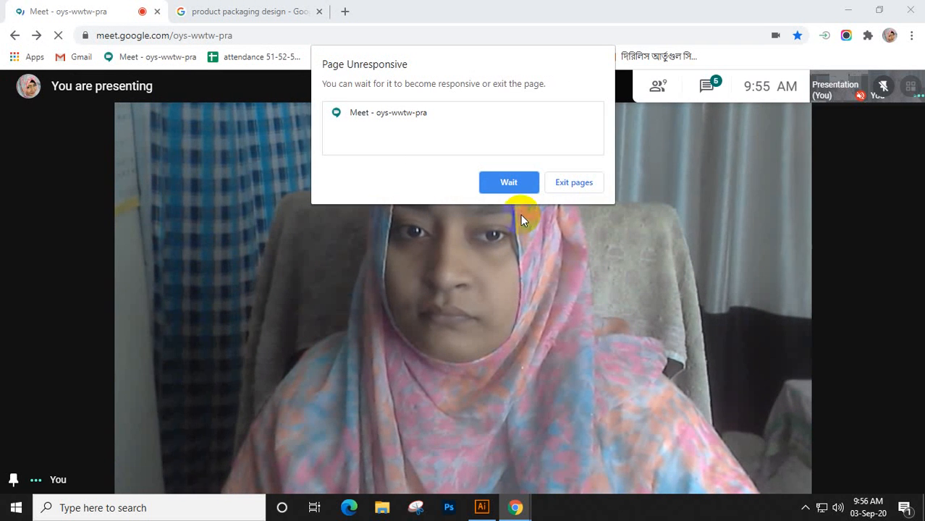
click(577, 190)
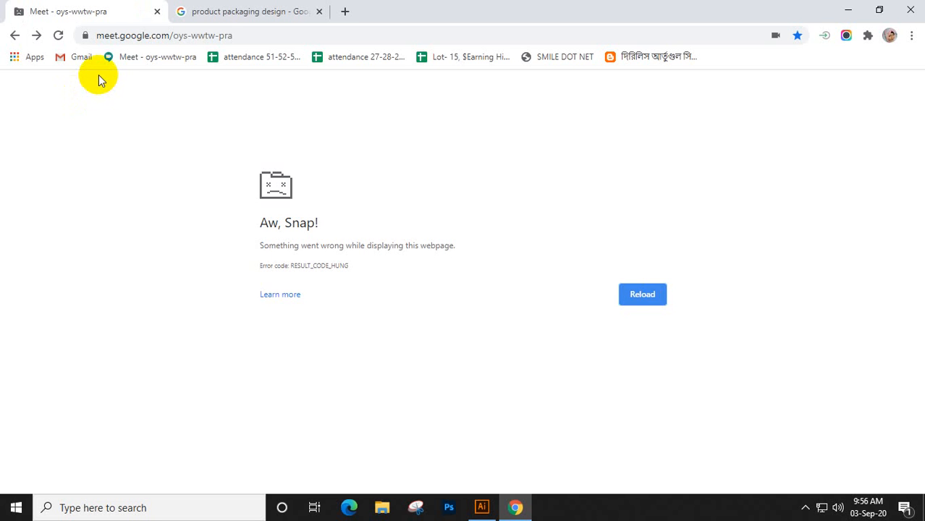
click(59, 37)
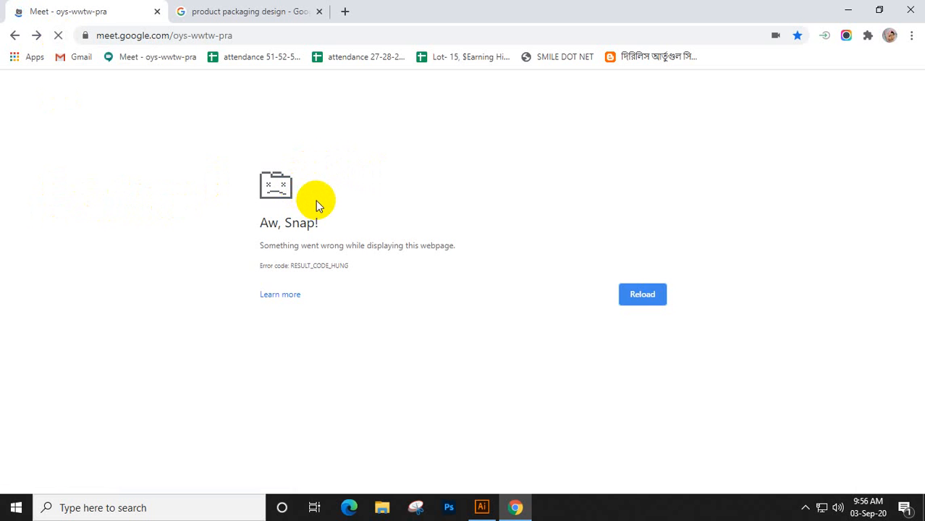
Run the Windows tree command several times in a row while the meeting page loads.
key(super+r)
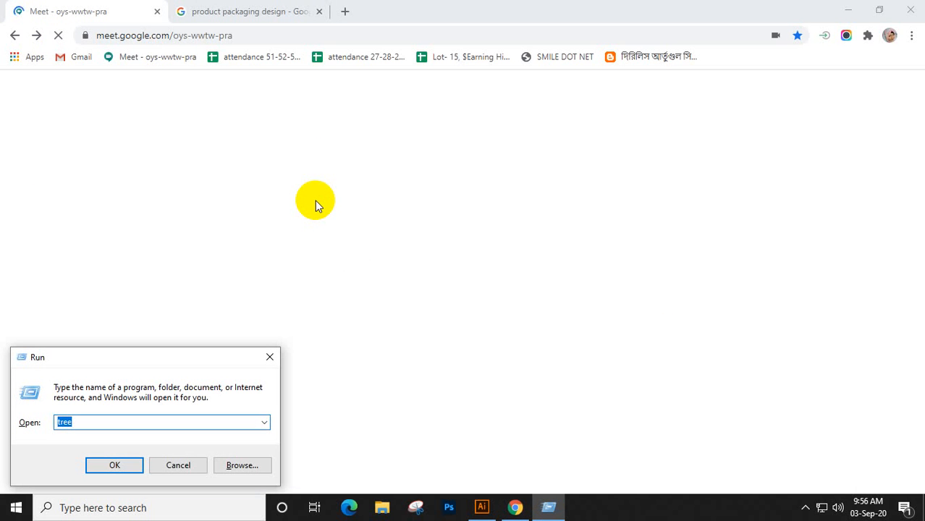
text(p)
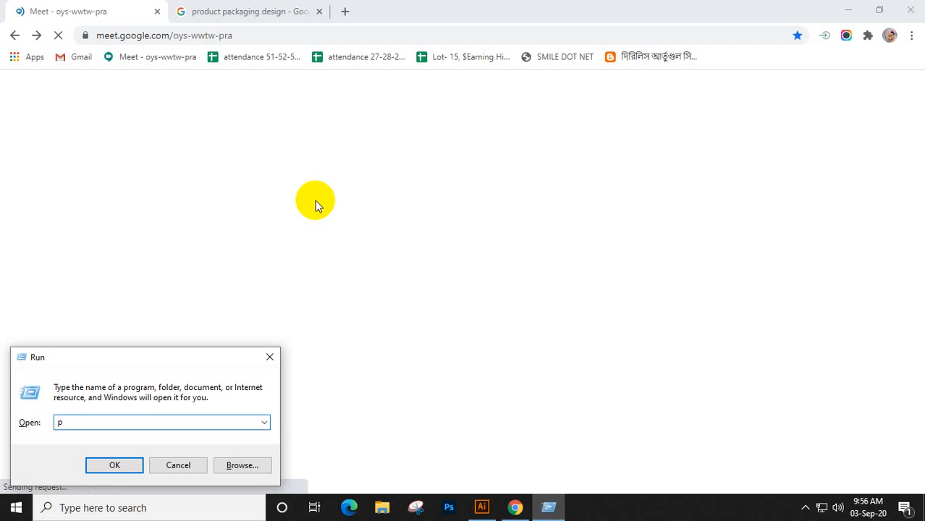
key(BackSpace)
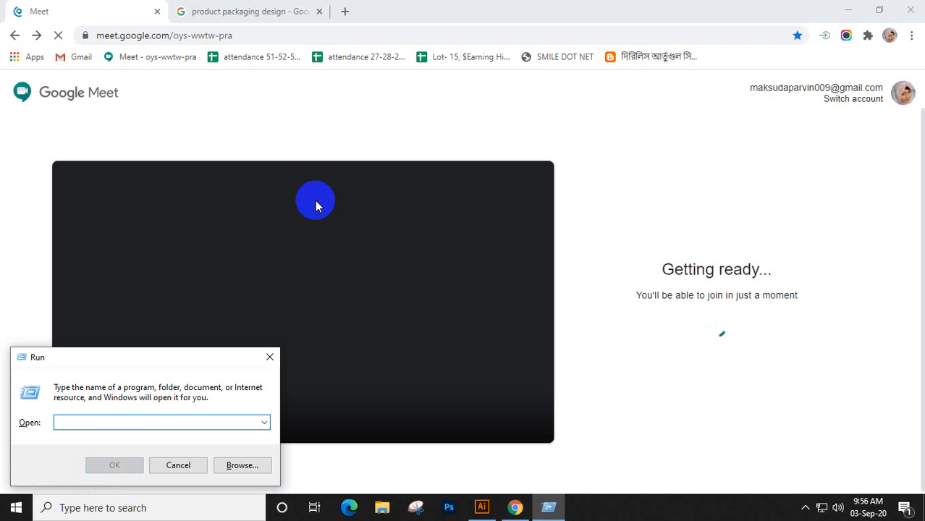
text(tree)
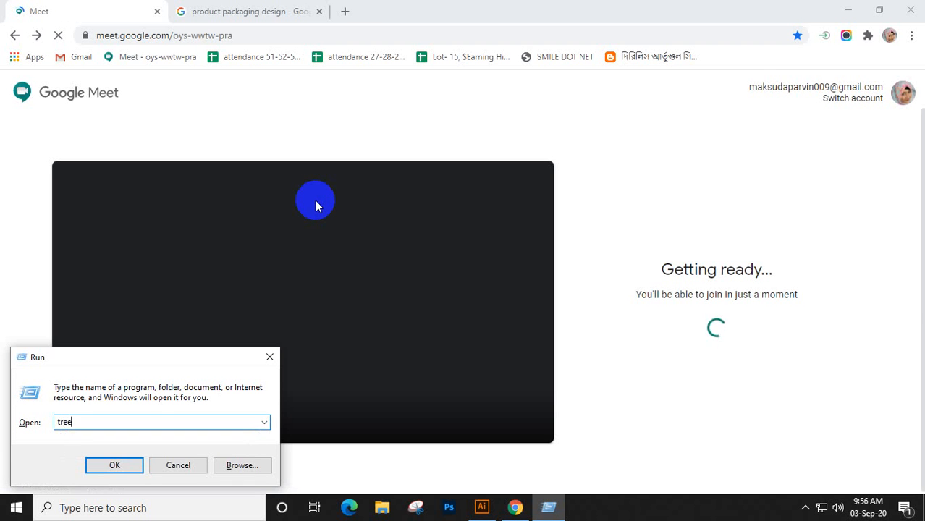
key(Return)
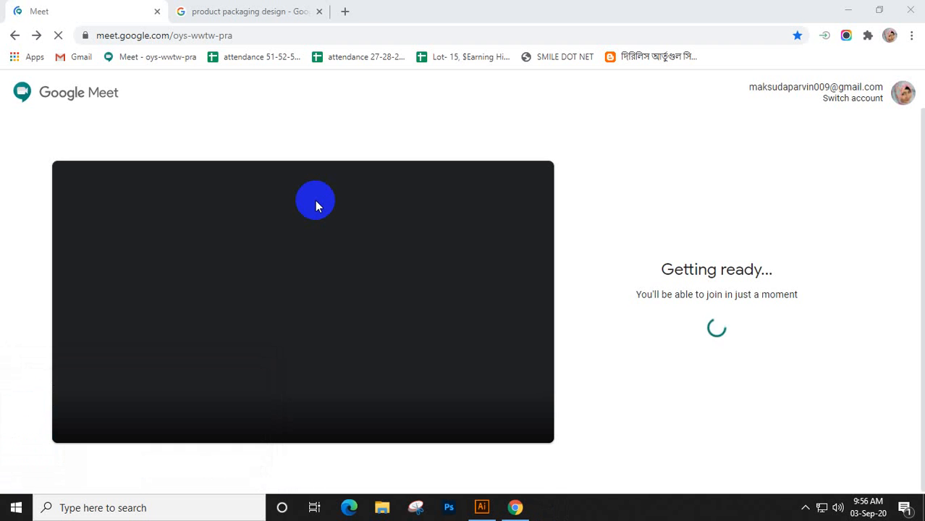
key(super+r)
key(Return)
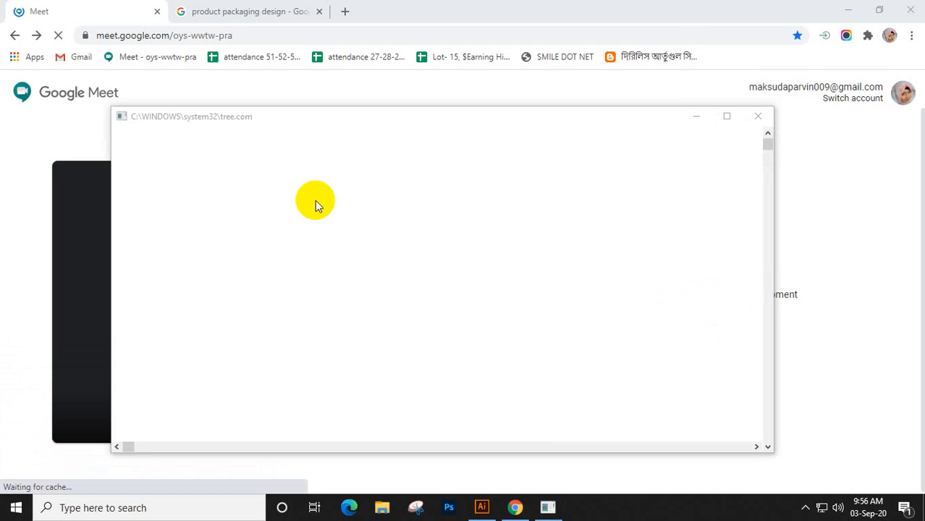
key(super+r)
key(Return)
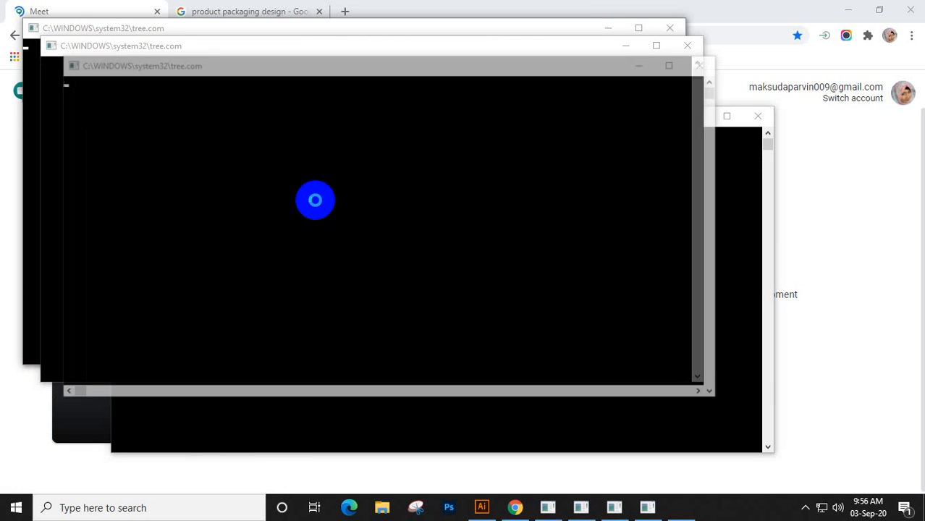
key(super+r)
key(Return)
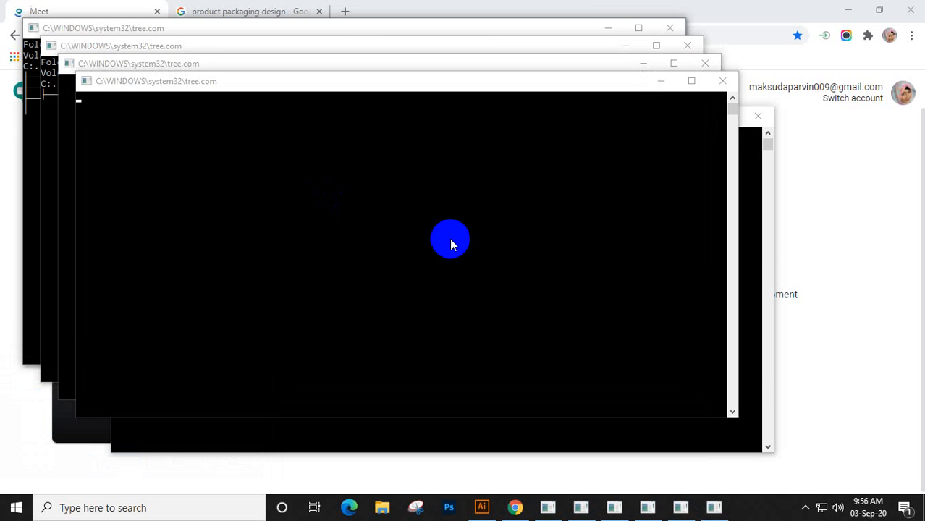
Minimize the tree.com console windows to bring the Google Meet joining page back into view.
click(607, 29)
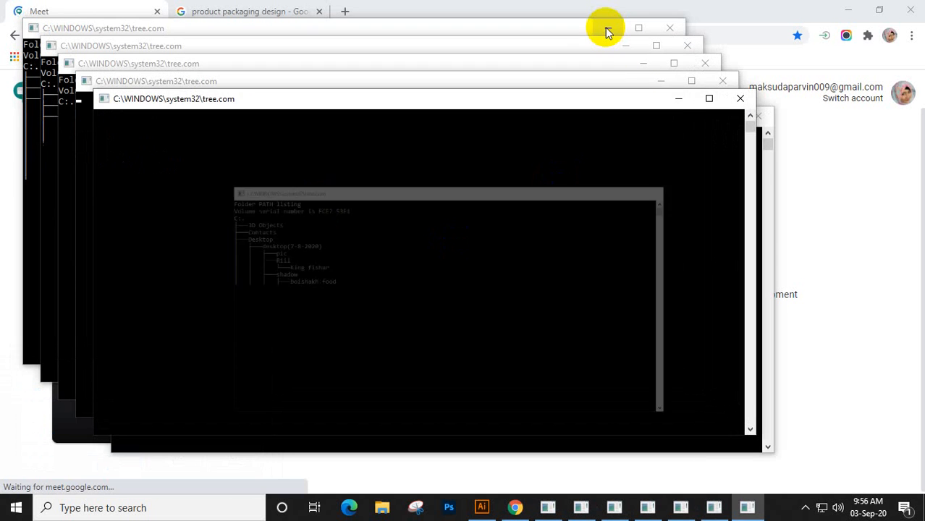
click(607, 28)
click(606, 28)
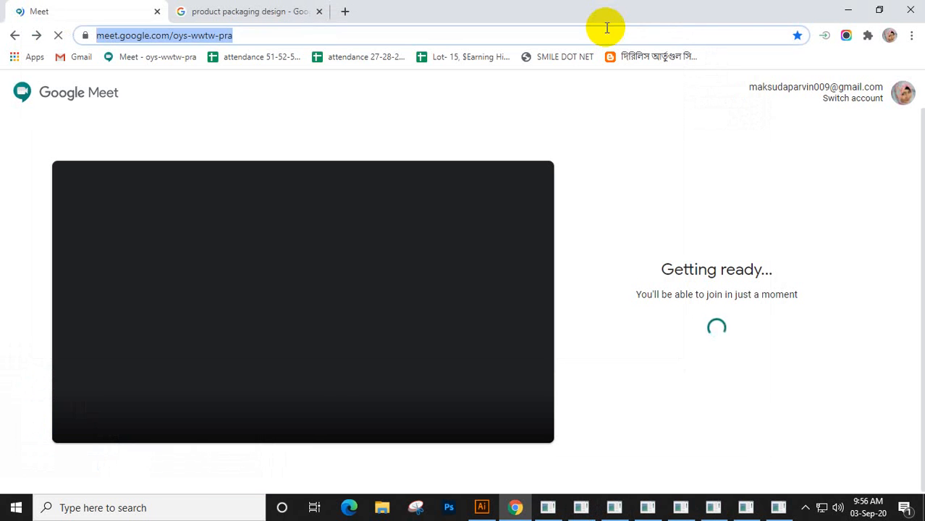
Rejoin the class meeting once it is ready and turn the microphone on.
click(681, 154)
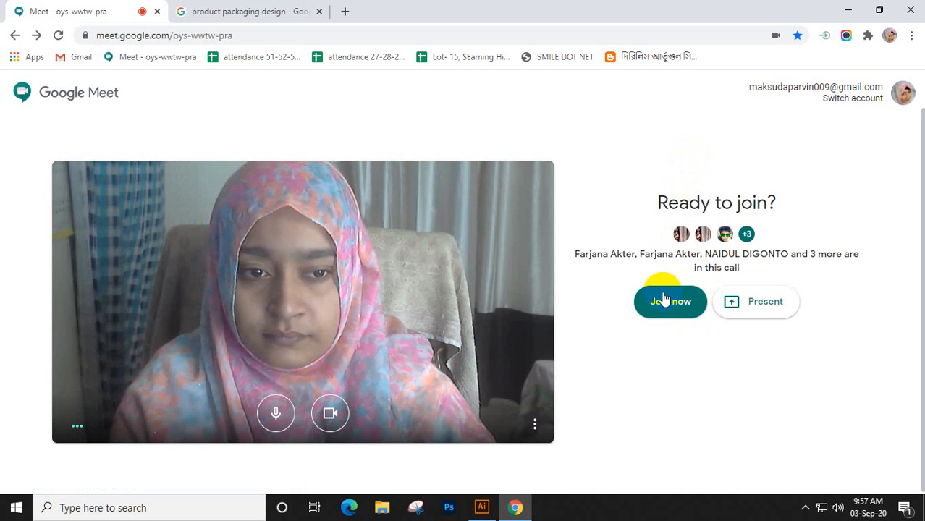
click(664, 299)
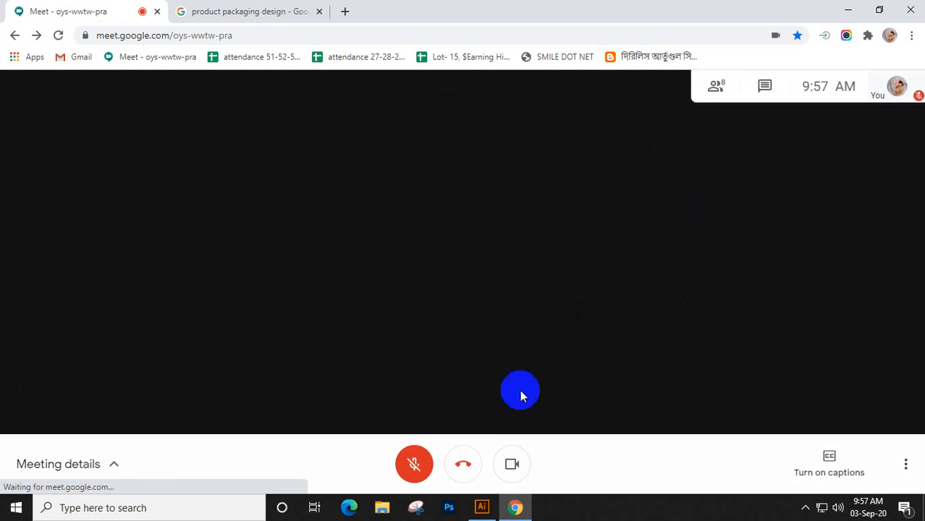
click(414, 466)
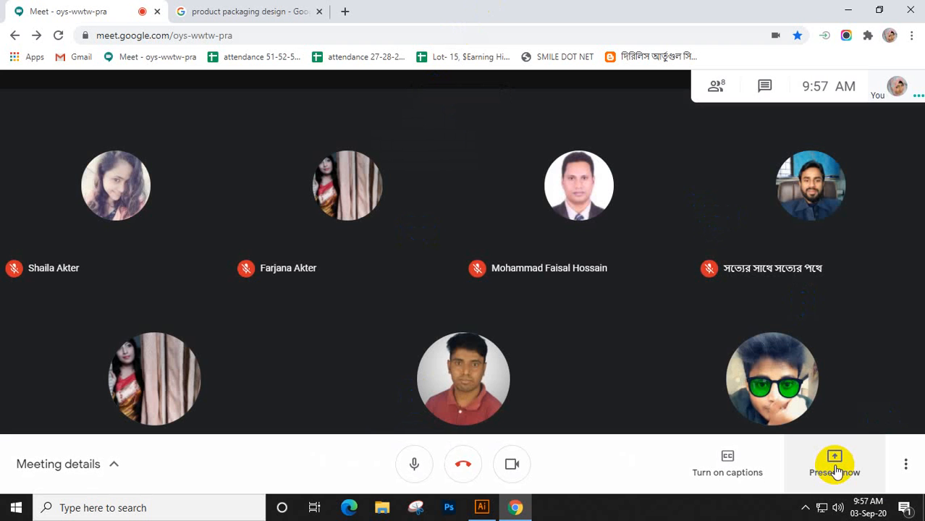
Pin your own camera video to the main meeting view, and unpin it again to restore the participant grid.
click(836, 472)
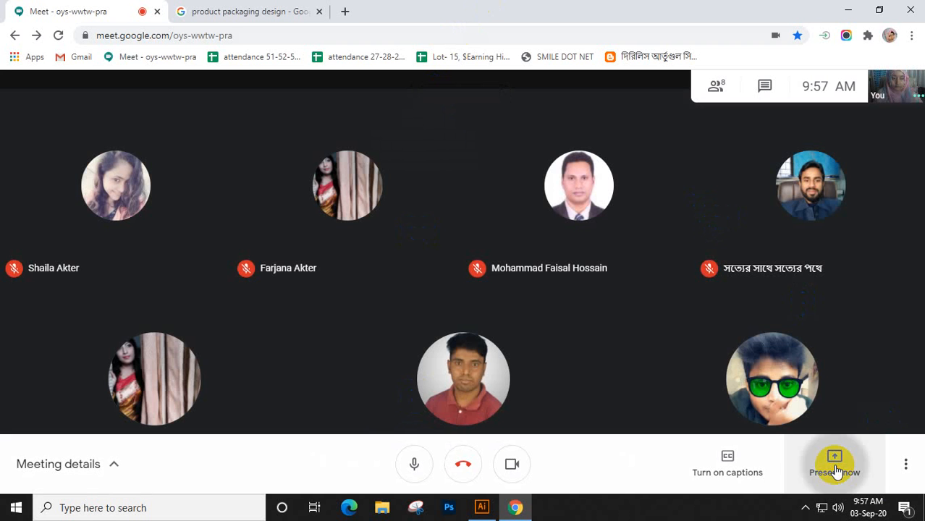
click(602, 467)
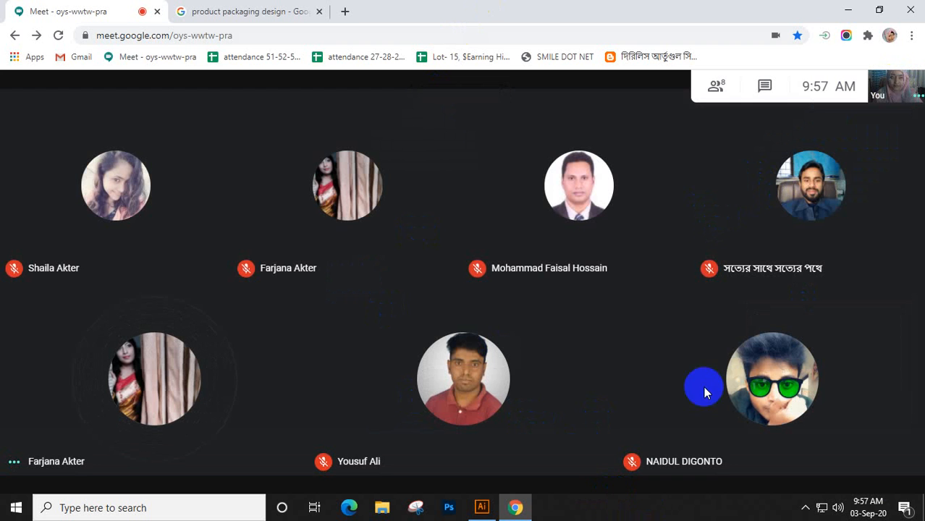
mouse_move(892, 89)
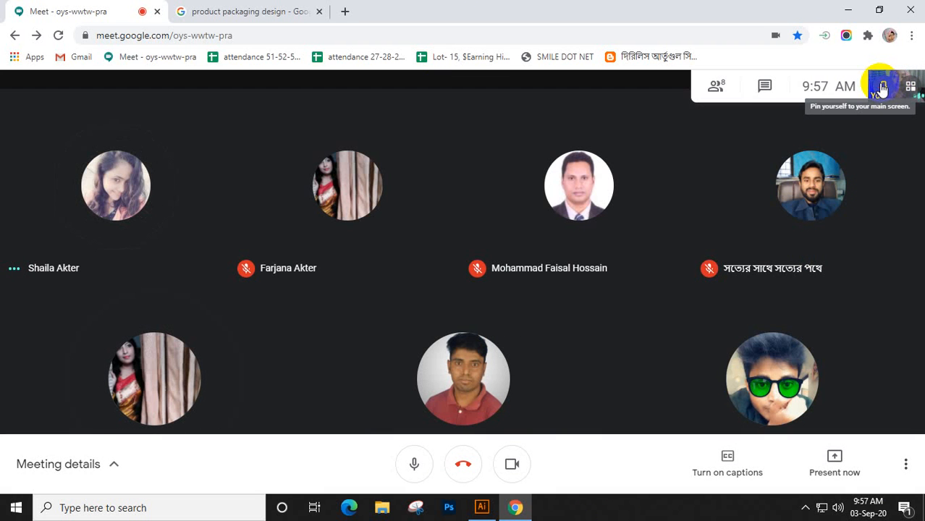
click(882, 89)
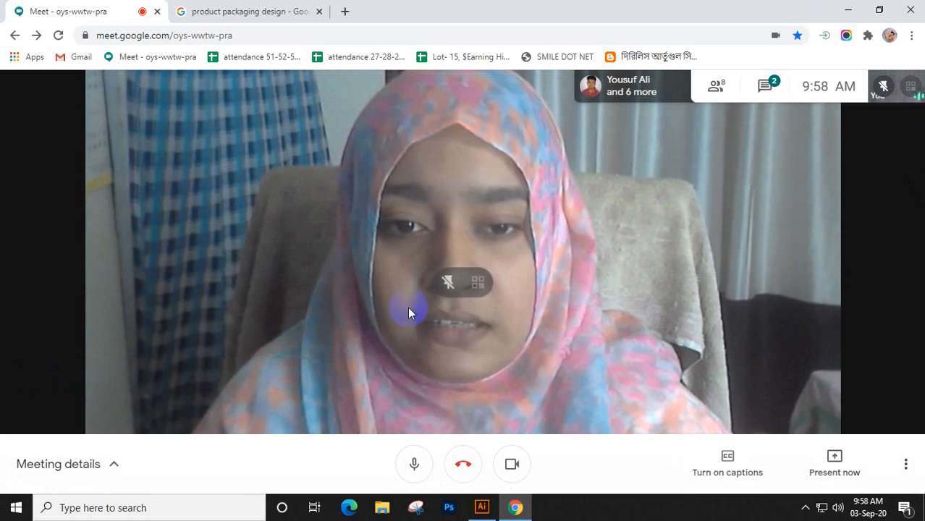
click(445, 288)
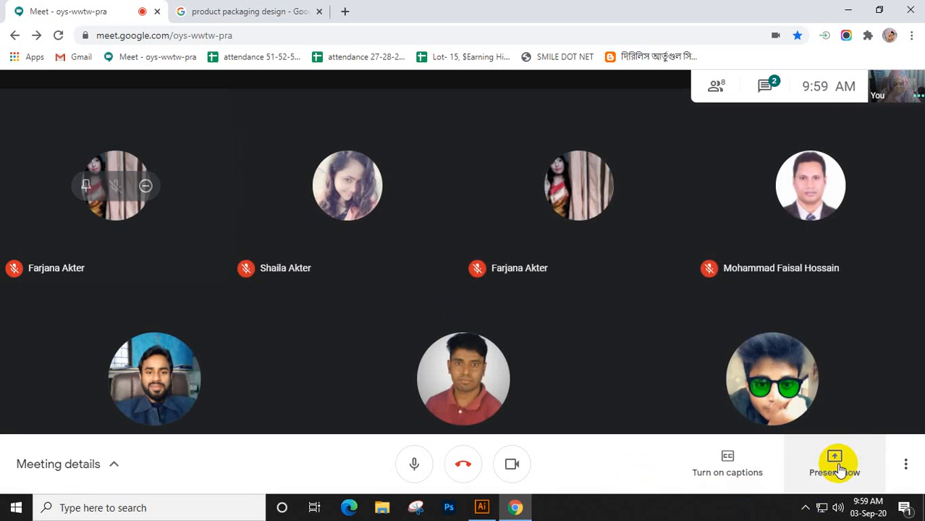
Present your entire screen to the meeting and hide the screen-sharing notice.
click(839, 467)
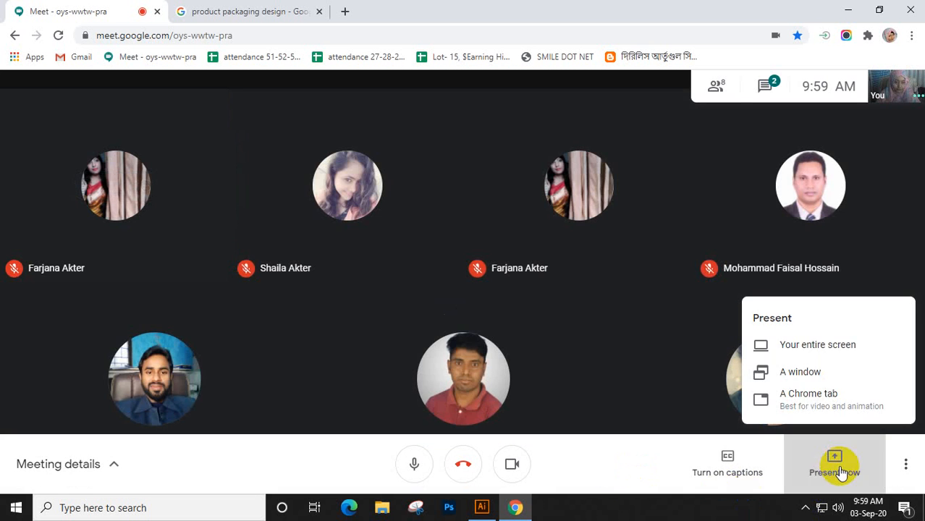
click(809, 340)
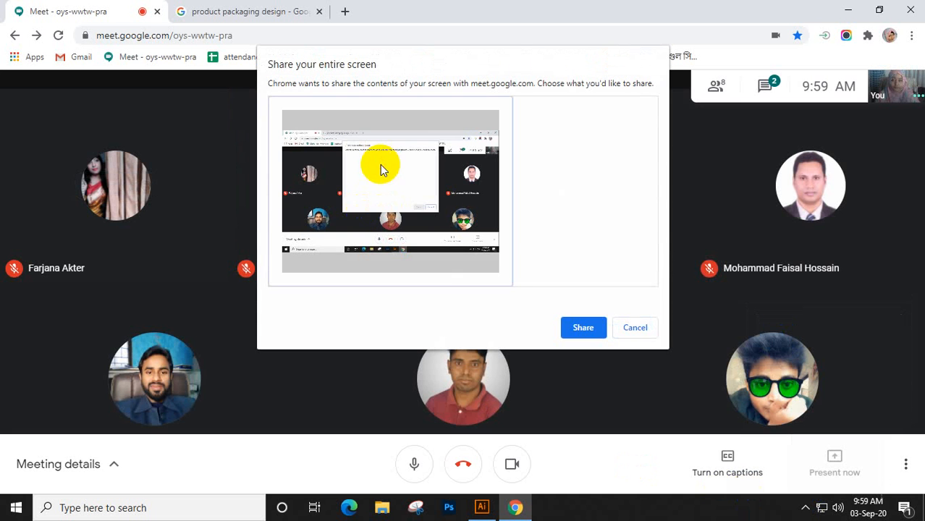
click(592, 327)
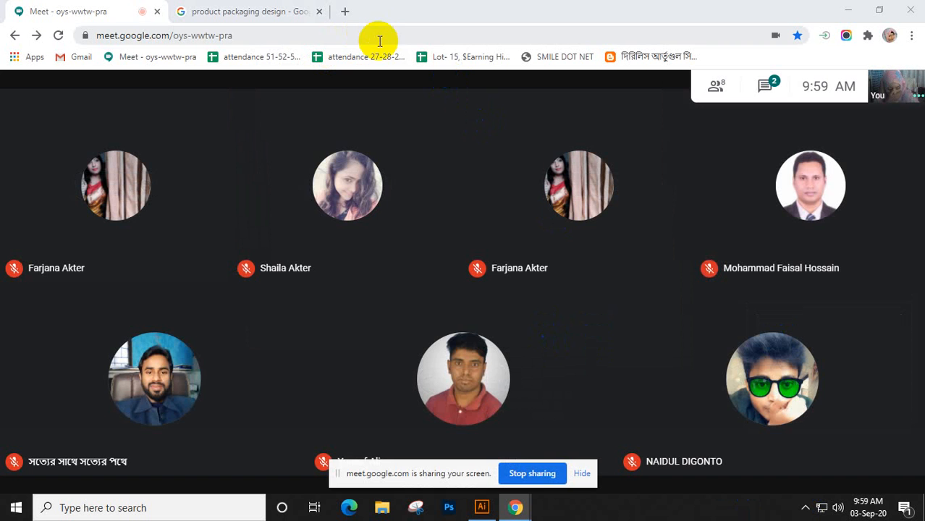
click(583, 477)
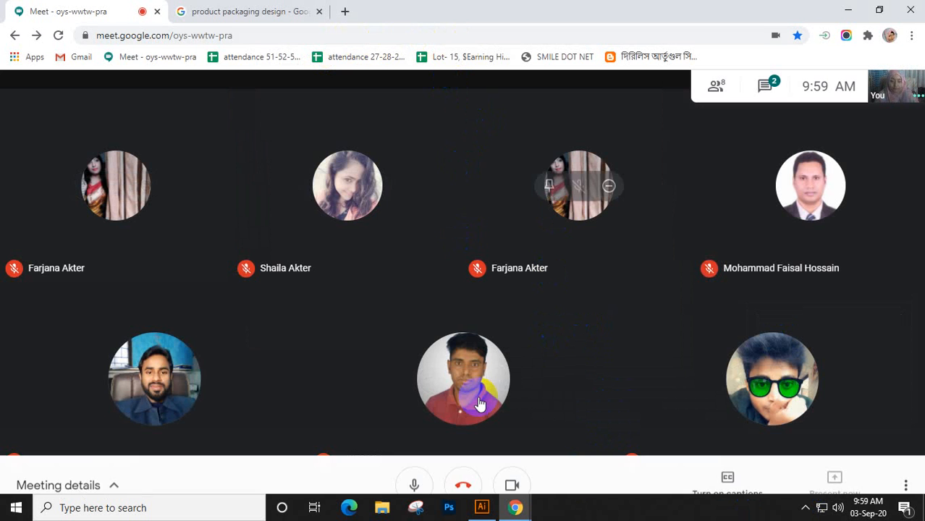
Switch to Illustrator and create a rectangle 3.3 in wide and 4.5 in high on the canvas.
click(482, 506)
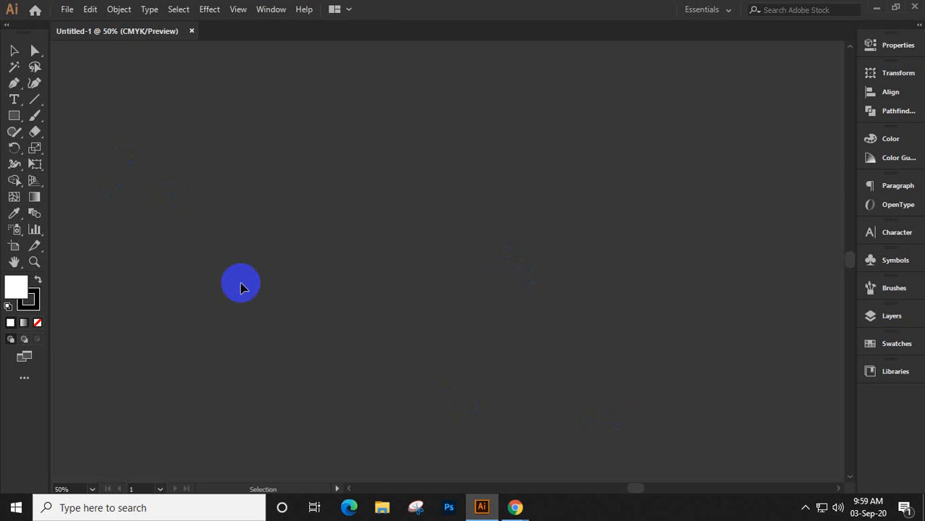
click(15, 116)
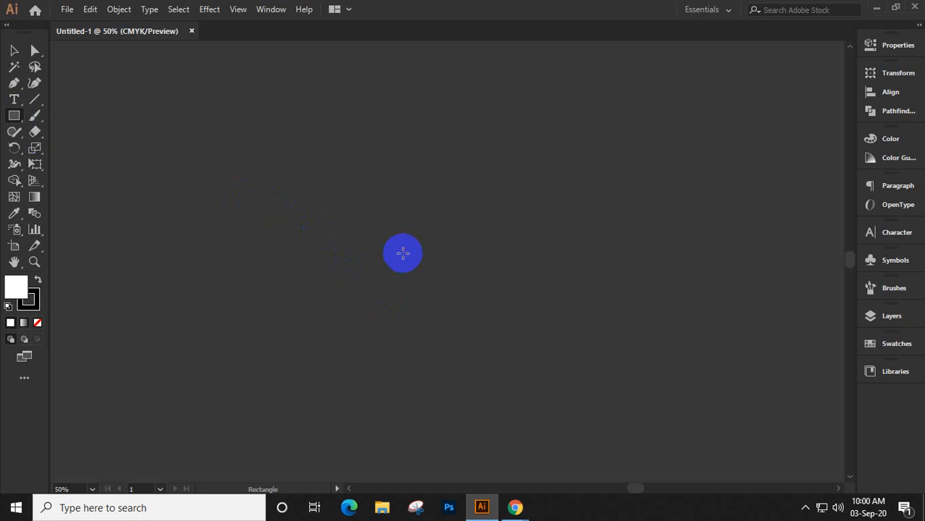
click(403, 252)
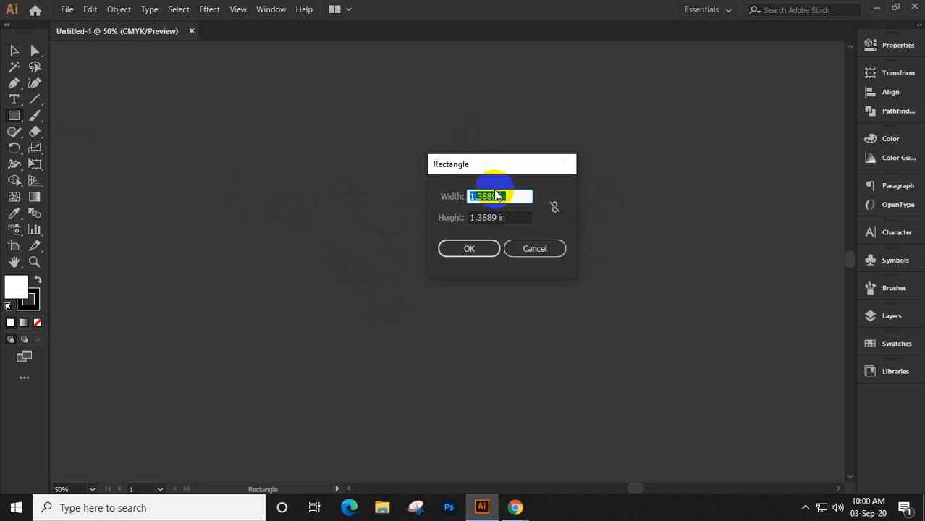
drag(497, 195, 528, 195)
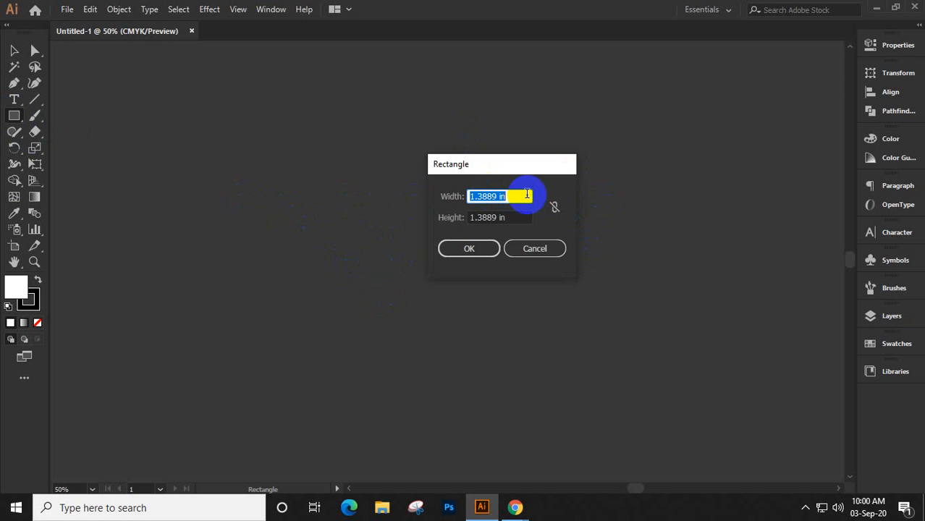
text(3.3)
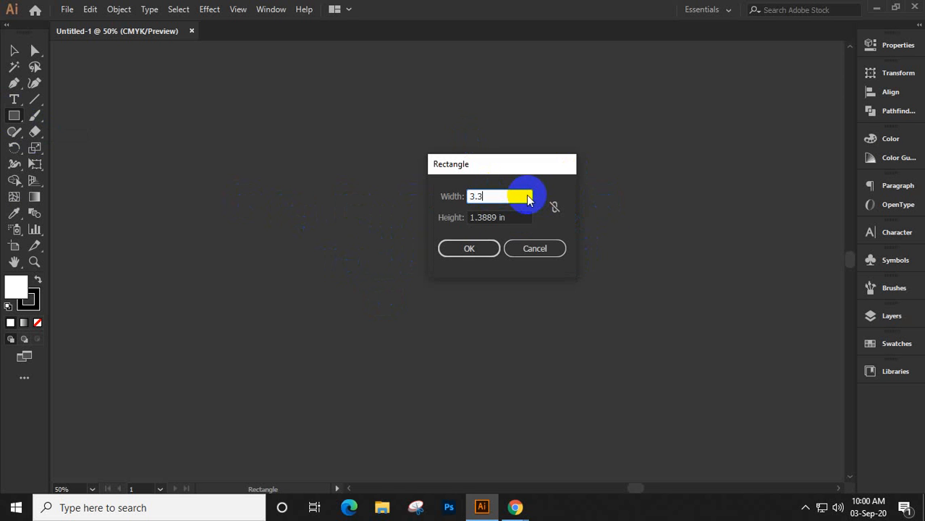
drag(513, 219, 457, 227)
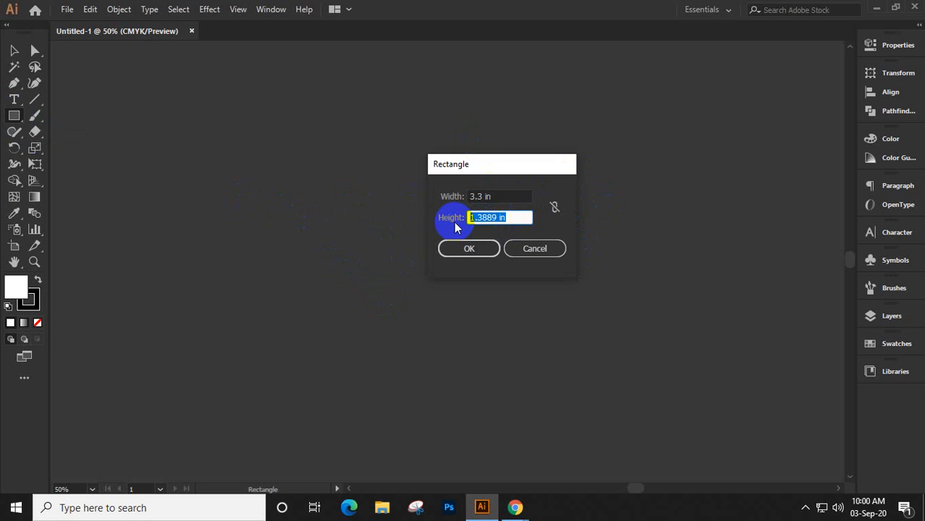
text(4.5)
key(Return)
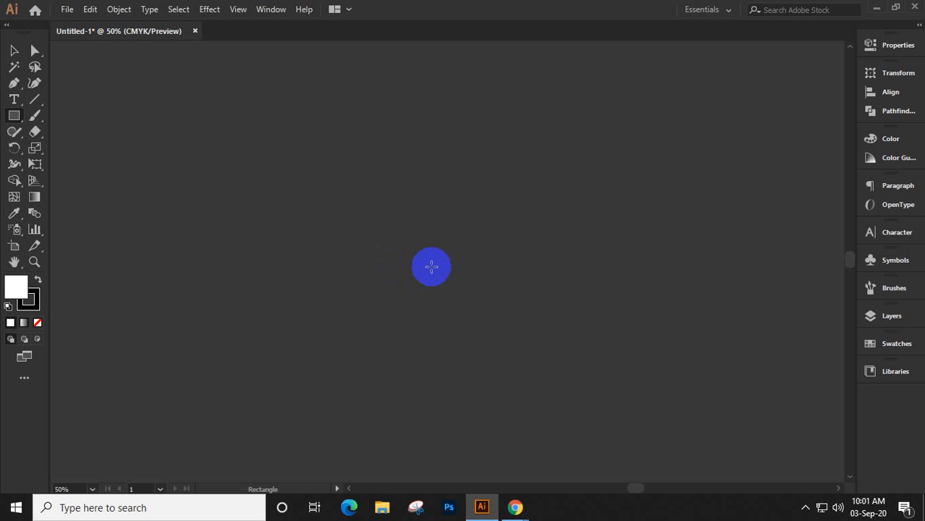
Move the rectangle about 0.55 in to the left and 2.05 in up on the canvas.
click(15, 54)
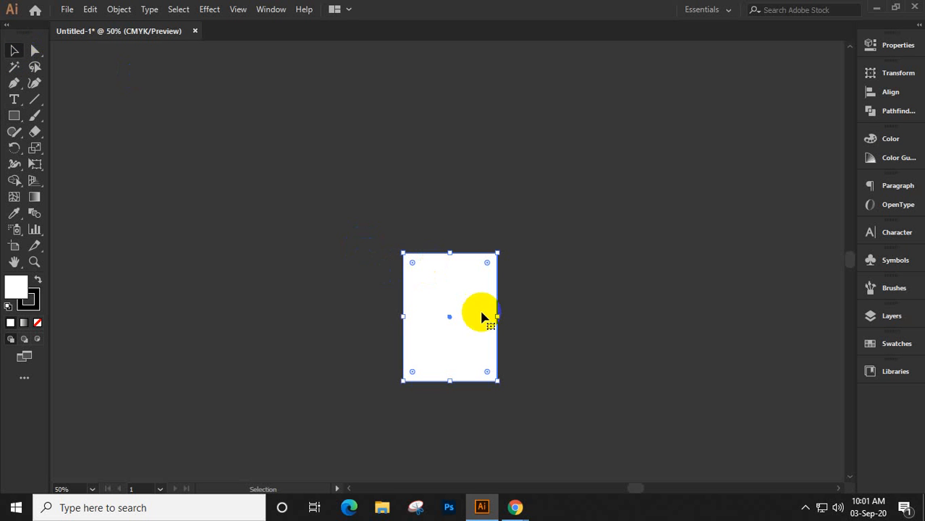
click(466, 253)
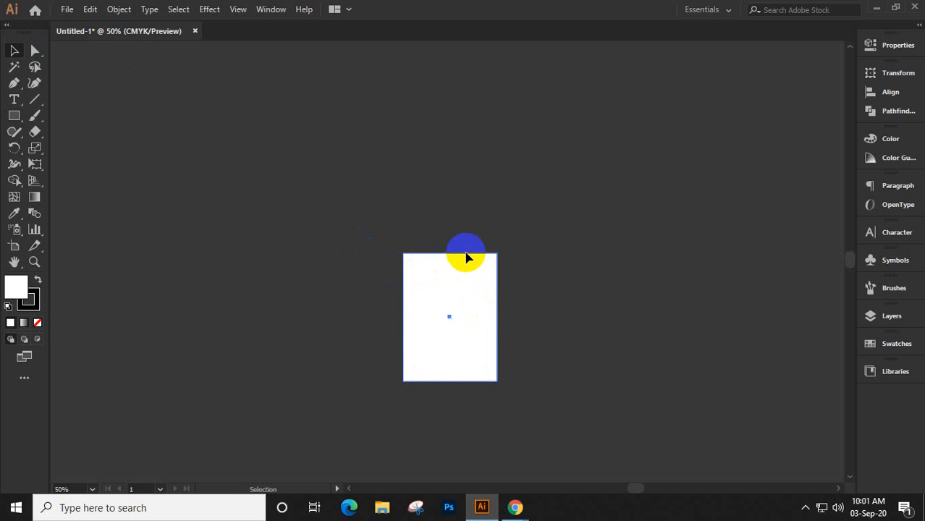
click(463, 249)
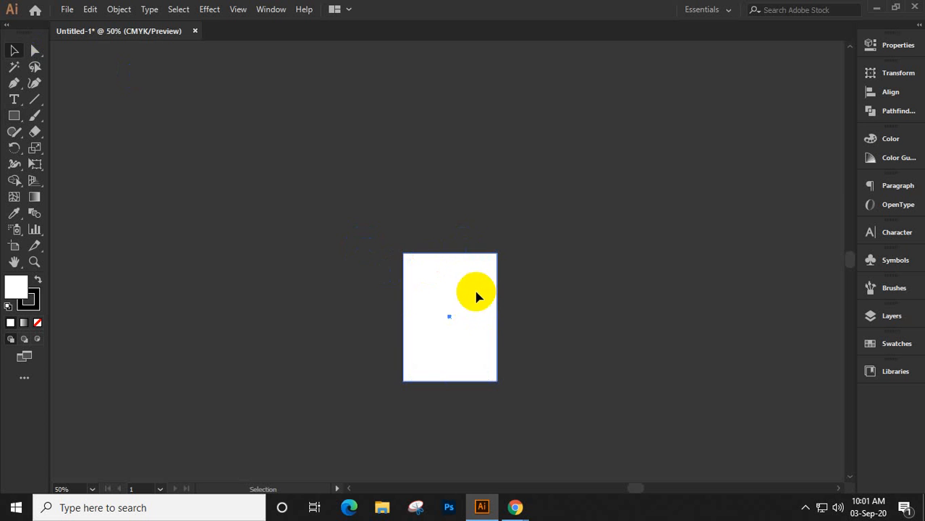
click(378, 285)
click(500, 294)
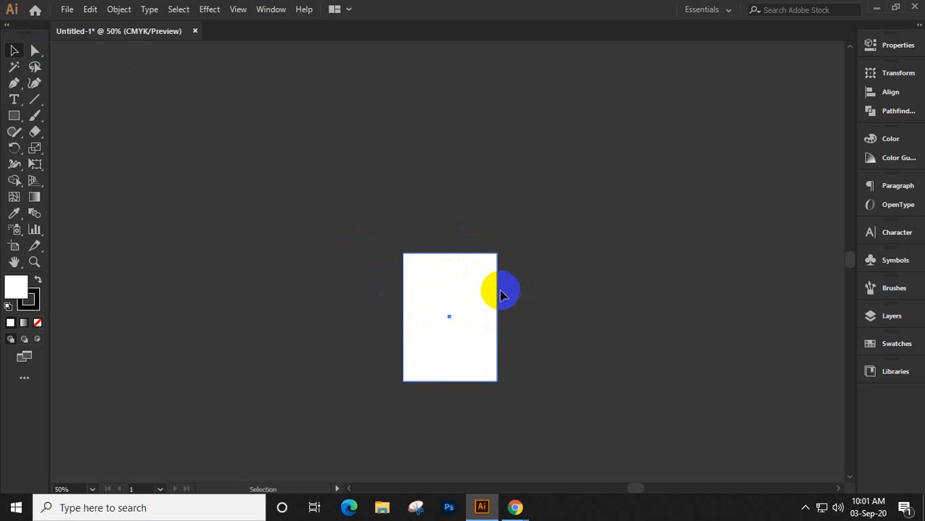
drag(497, 291, 417, 247)
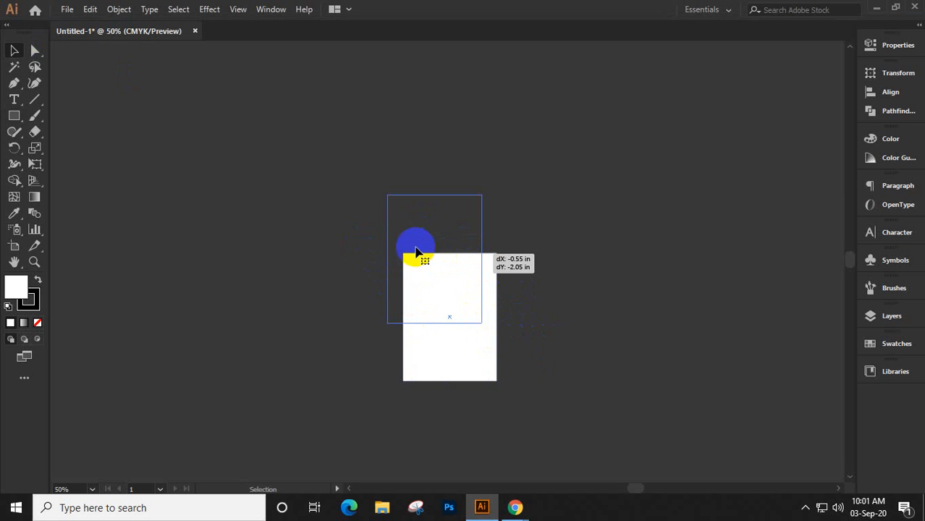
scroll(432, 264, up, 2)
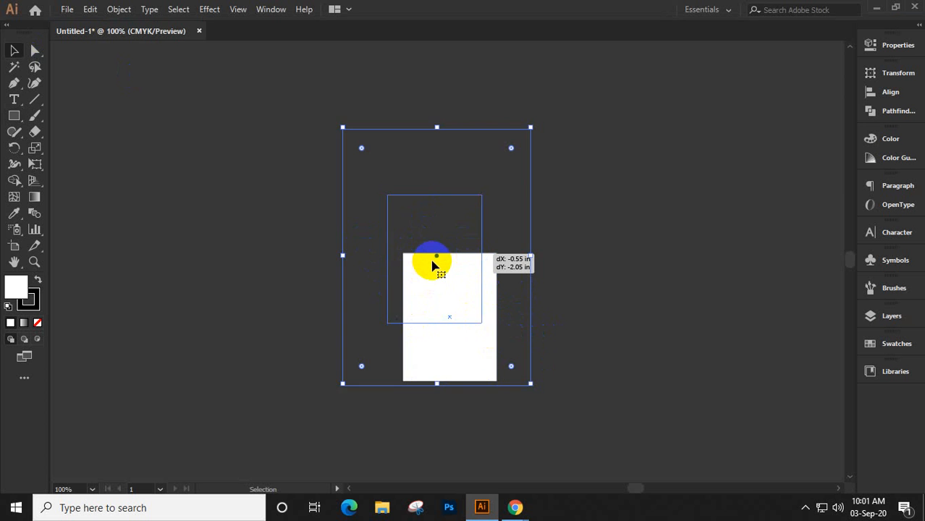
scroll(432, 264, up, 1)
key(space)
drag(475, 235, 461, 248)
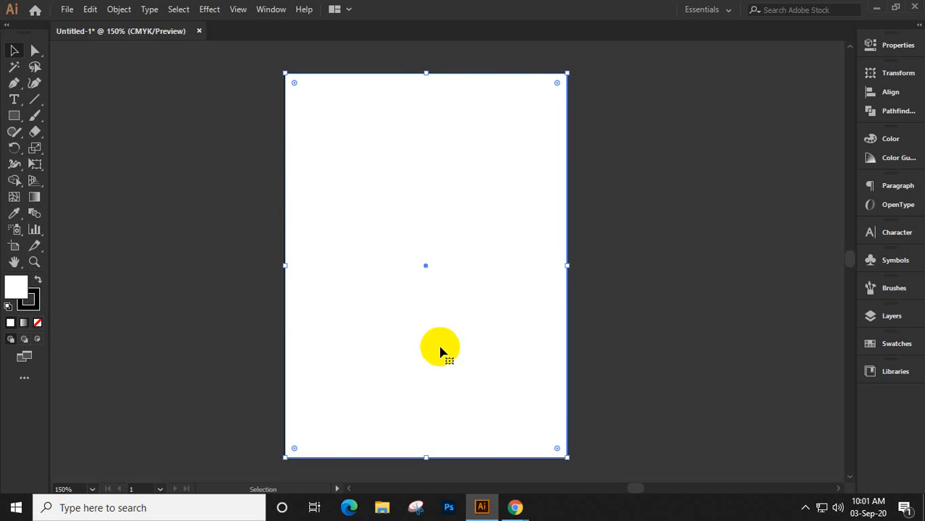
Duplicate the rectangle horizontally to the right so that the copy shares the original's right edge.
scroll(441, 360, down, 1)
scroll(443, 351, down, 1)
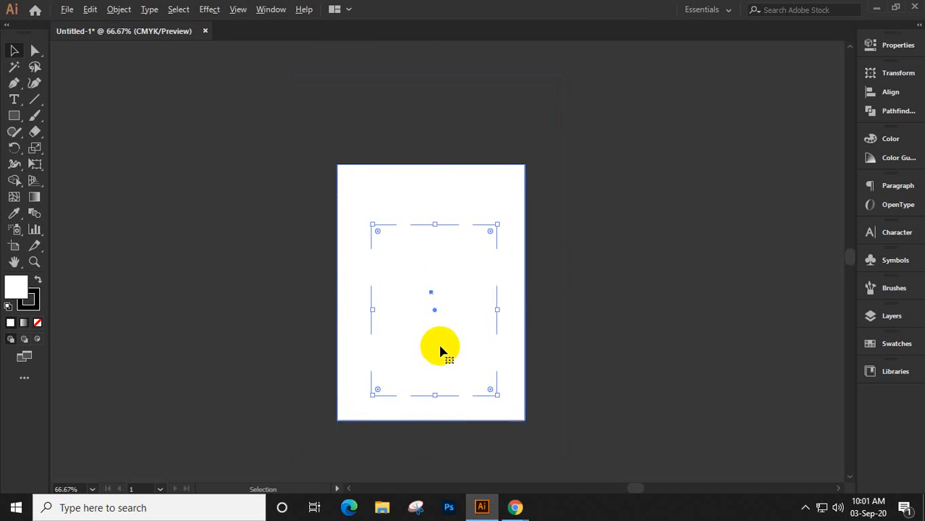
click(438, 336)
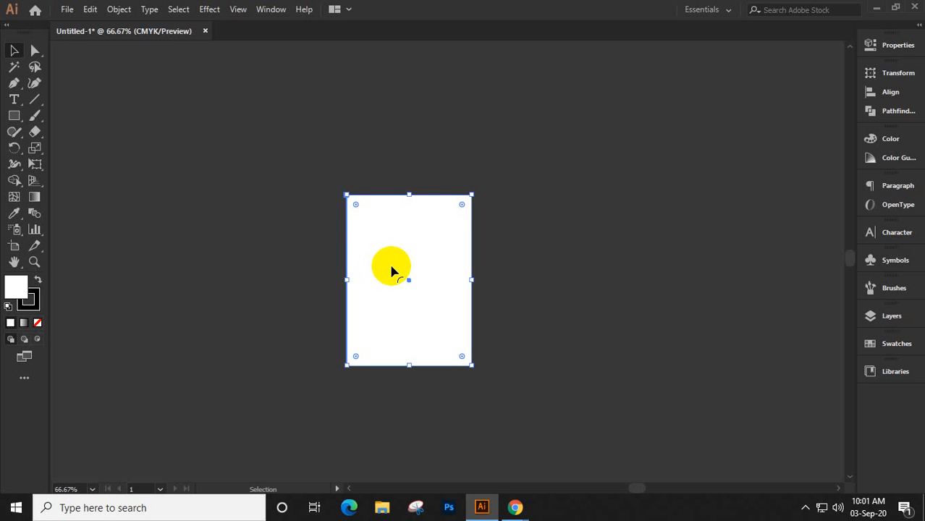
key(space)
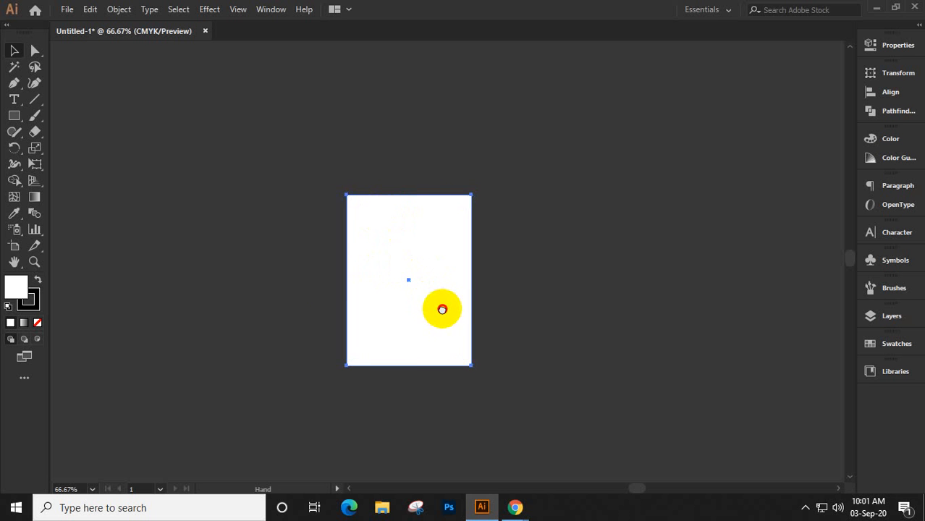
drag(443, 309, 317, 279)
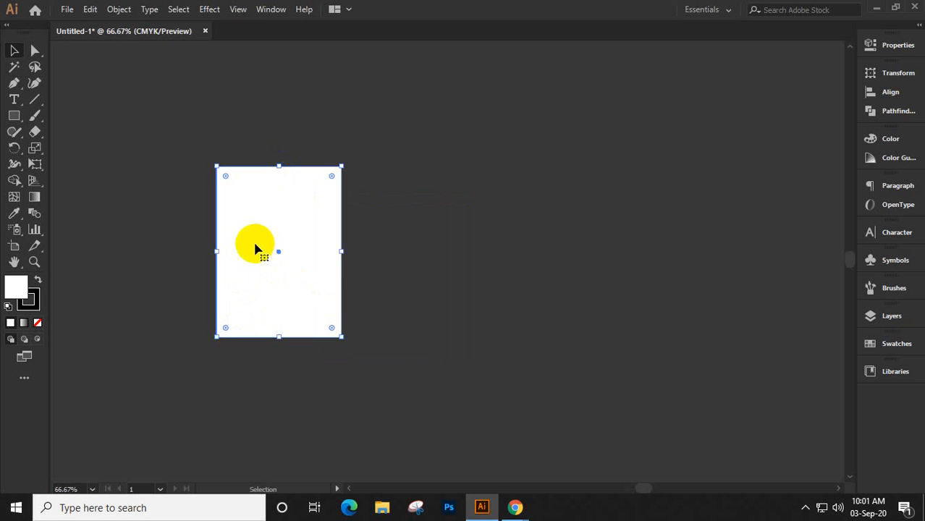
click(306, 261)
drag(305, 261, 376, 257)
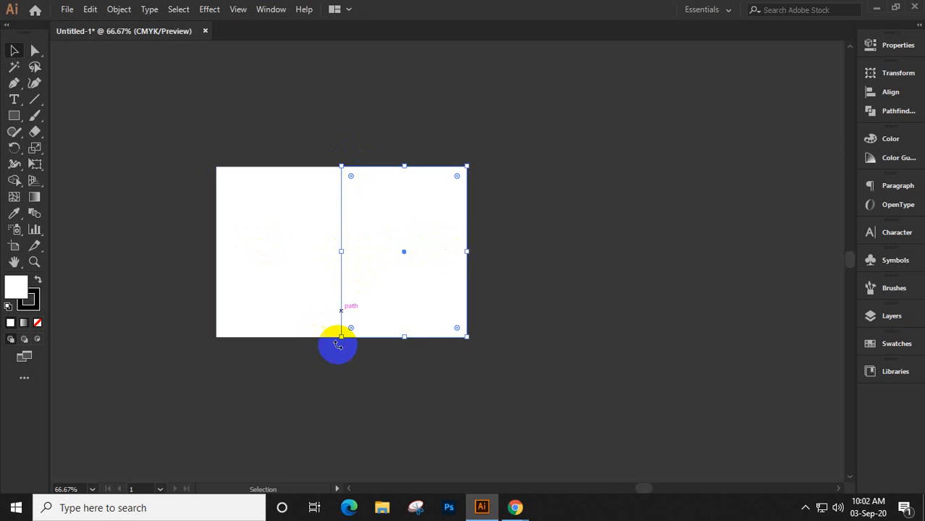
shift+click(310, 335)
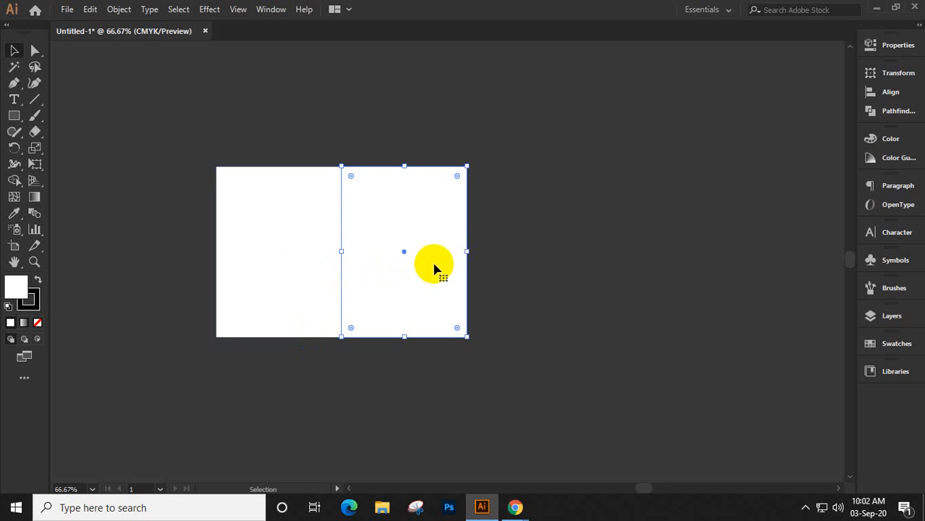
Add a text note above the rectangles with the lines "width: 3.3inch" and "height: 4.5inch".
scroll(443, 243, up, 5)
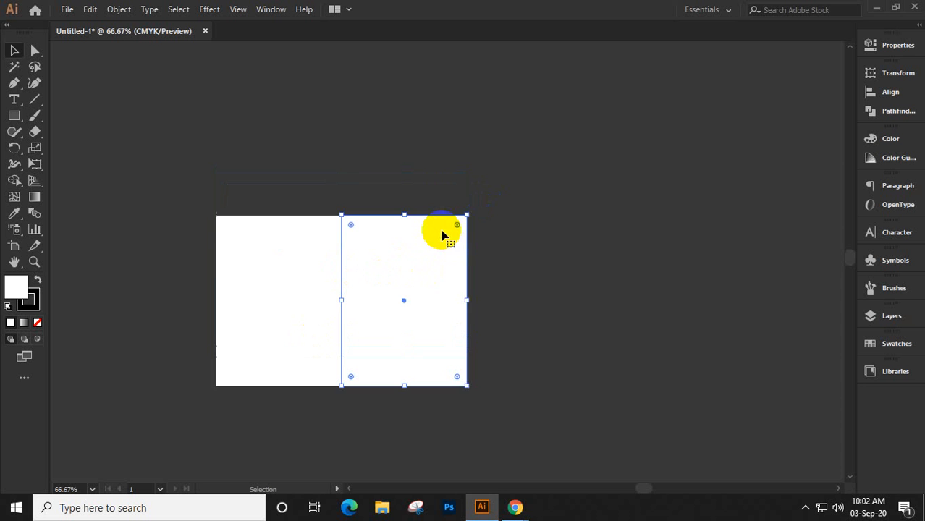
click(15, 100)
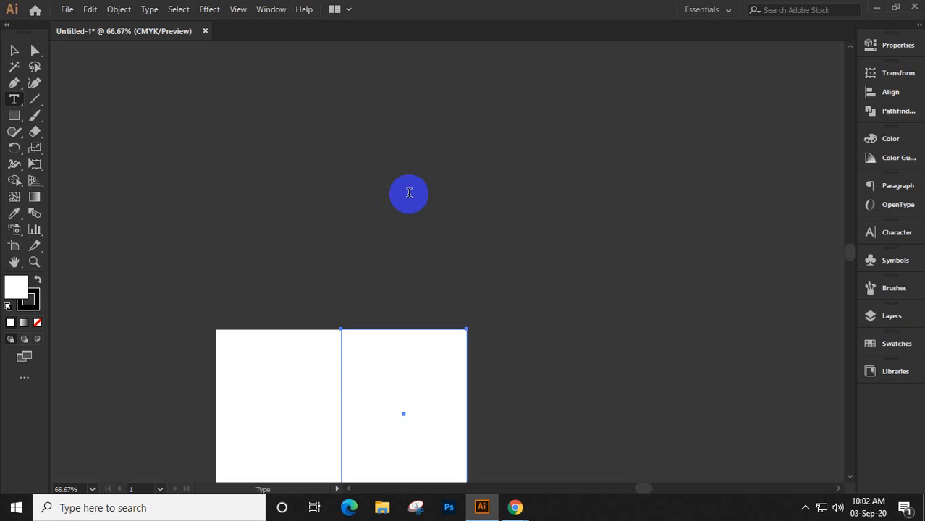
click(335, 152)
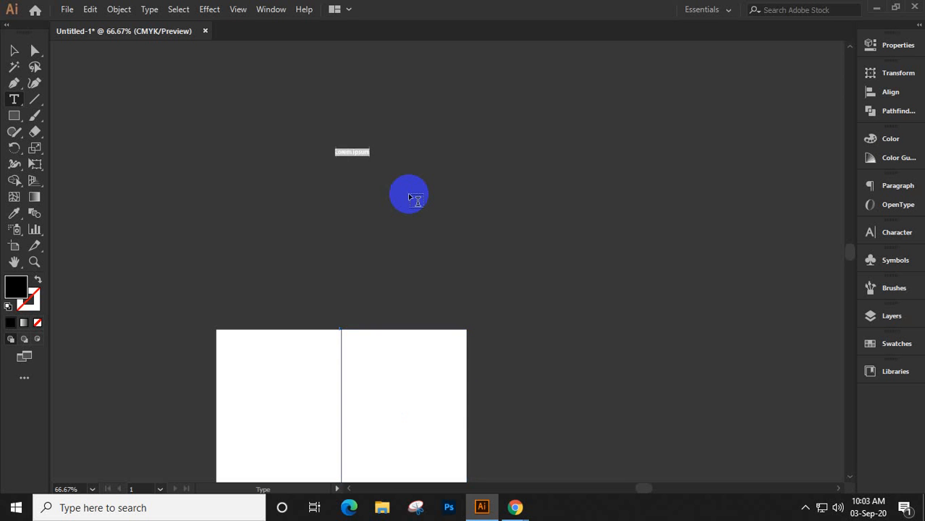
text(width)
text(:)
text( 3.3)
text(inch )
text(heigh)
text(t)
key(BackSpace)
key(BackSpace)
key(BackSpace)
text(eight: 4.5inch )
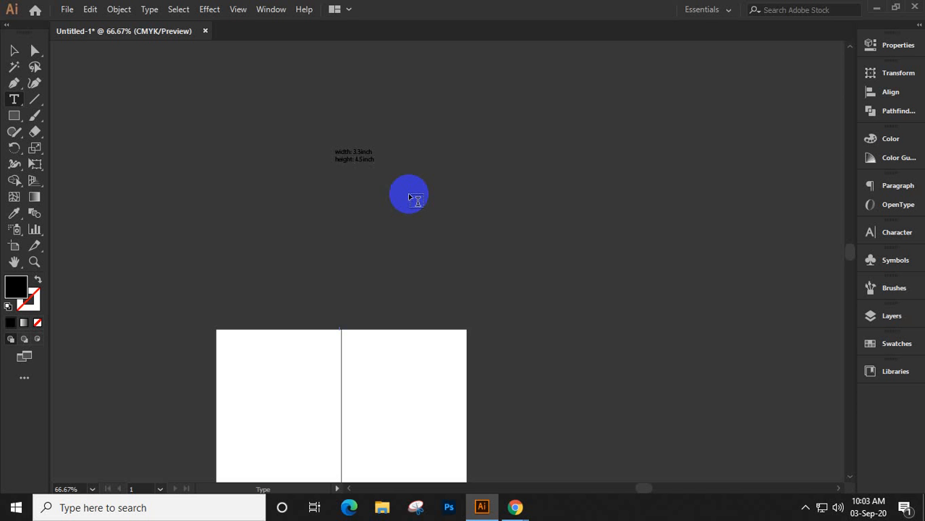
Add a third line reading "width 2: 3inch" to the dimension note.
text(wid)
key(BackSpace)
text(dth: 2.)
text(3inch)
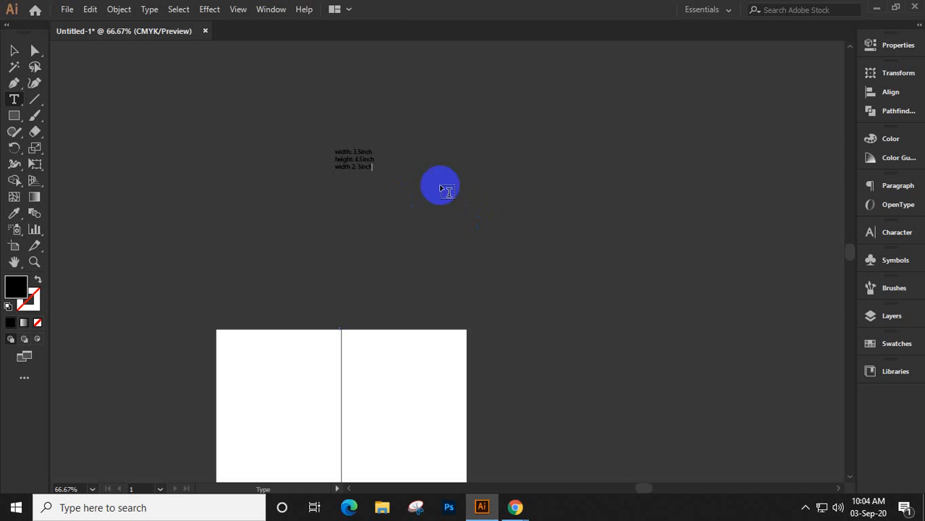
Enlarge the dimension note to about 5.91 in wide and 3.34 in high, and set its fill to white.
click(13, 51)
click(373, 169)
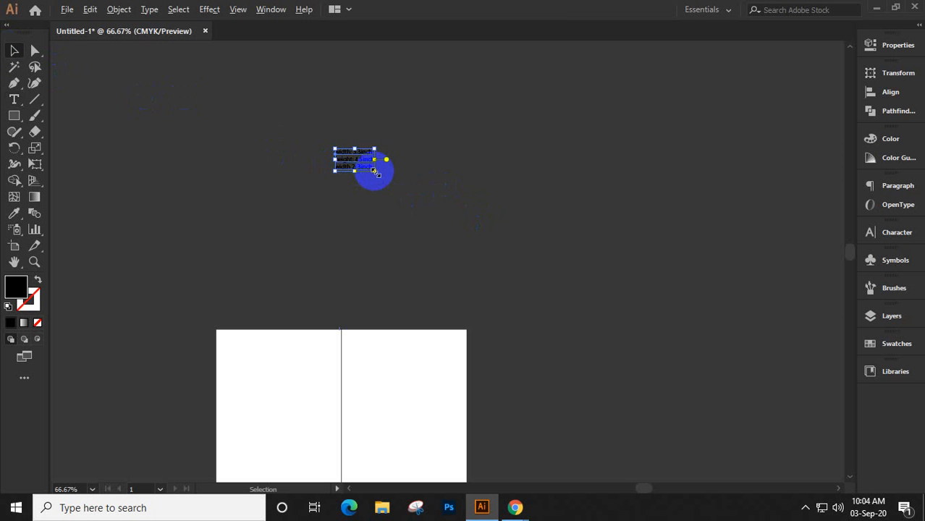
drag(375, 172, 466, 262)
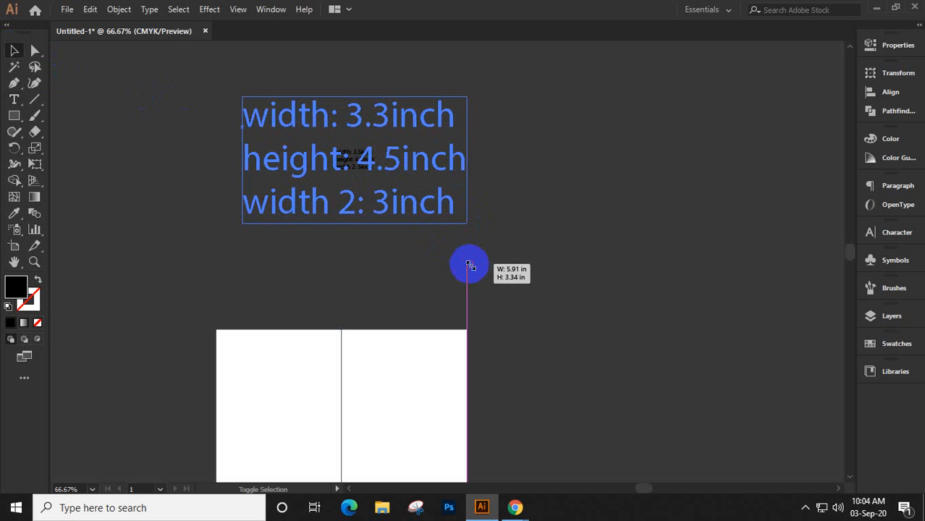
click(890, 350)
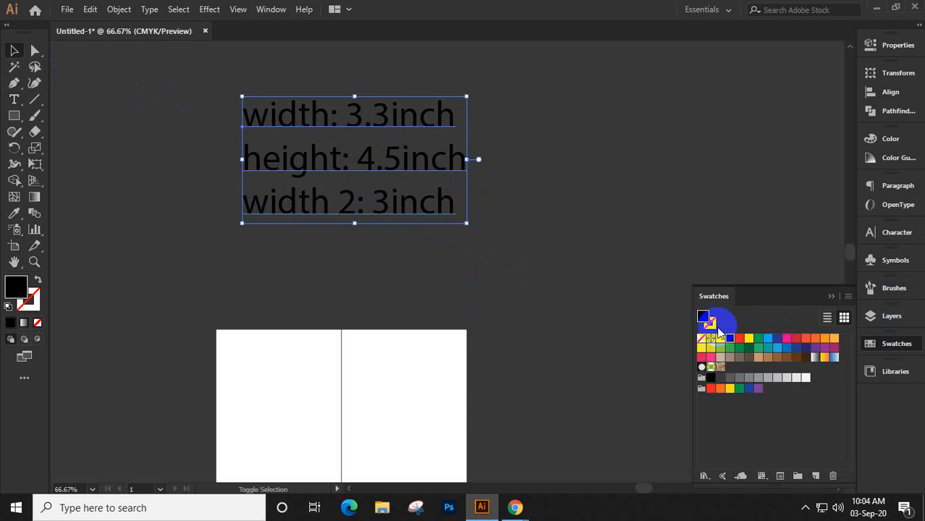
click(720, 338)
click(832, 296)
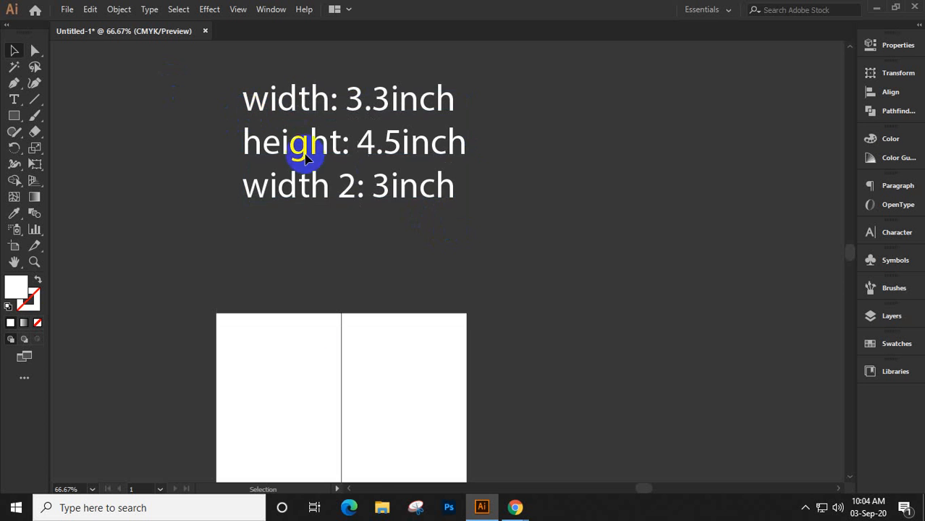
Move the dimension note about 0.11 in to the left and 0.71 in down, closer to the rectangles.
scroll(441, 268, down, 1)
drag(401, 169, 426, 246)
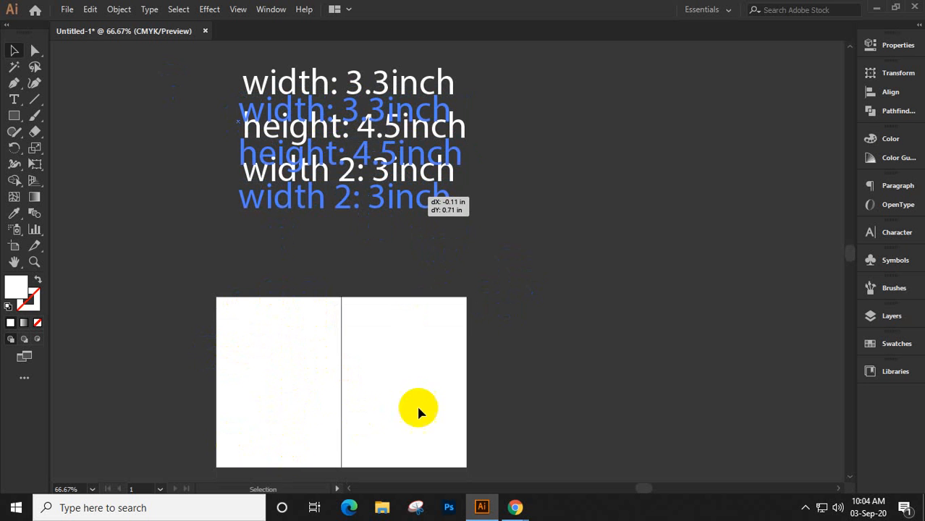
click(413, 273)
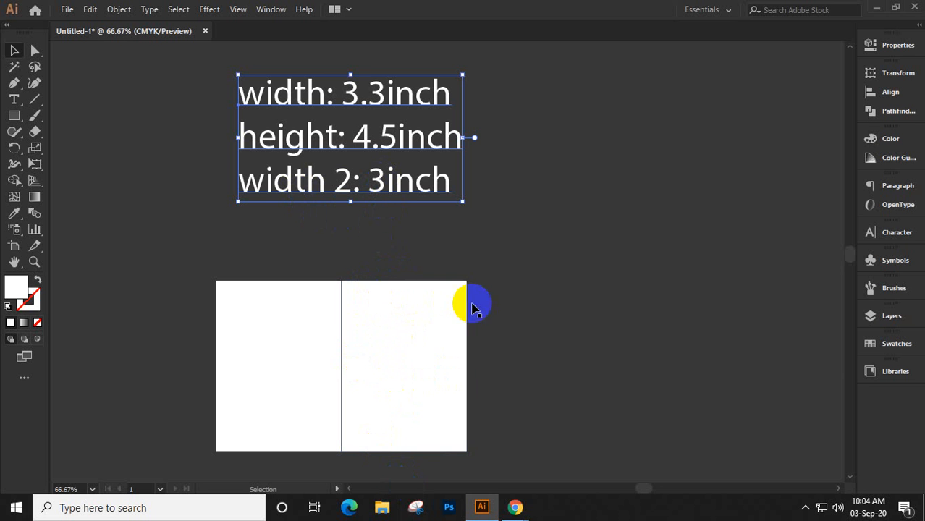
Delete the right-hand rectangle below the dimension note.
click(404, 353)
scroll(403, 351, down, 1)
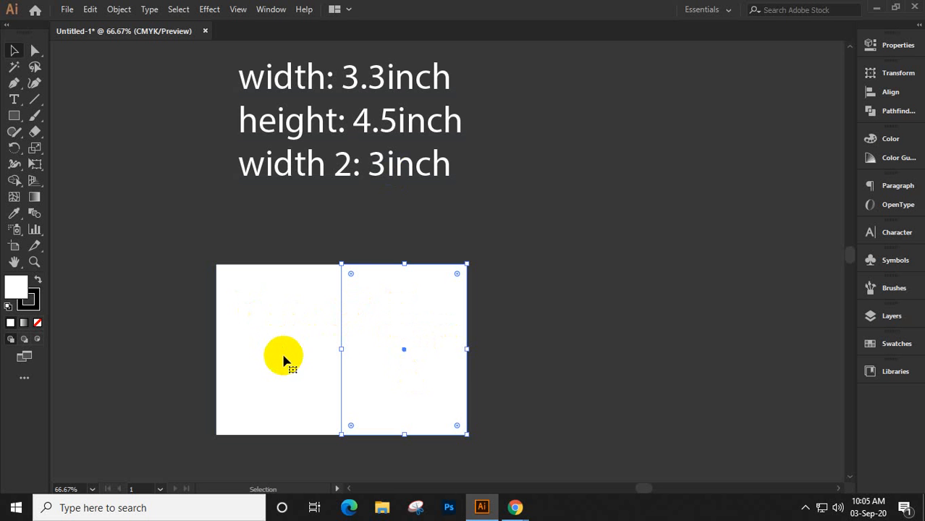
key(Delete)
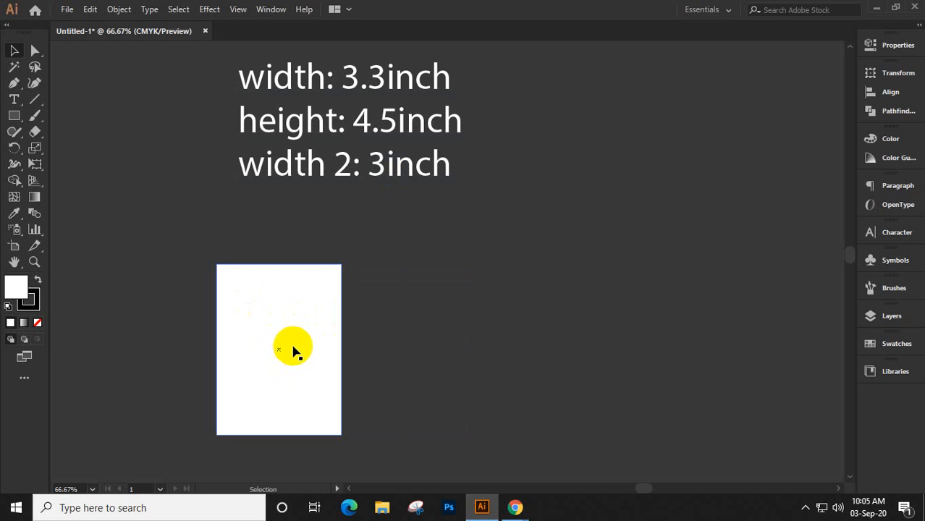
Duplicate the remaining rectangle 3.3 in horizontally to the right so that the copy sits edge to edge with it.
click(268, 382)
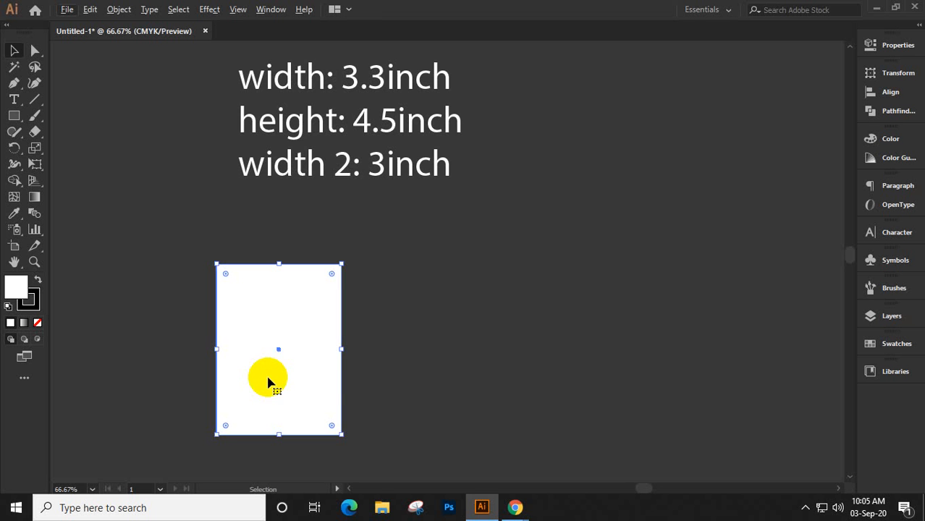
drag(279, 378, 381, 378)
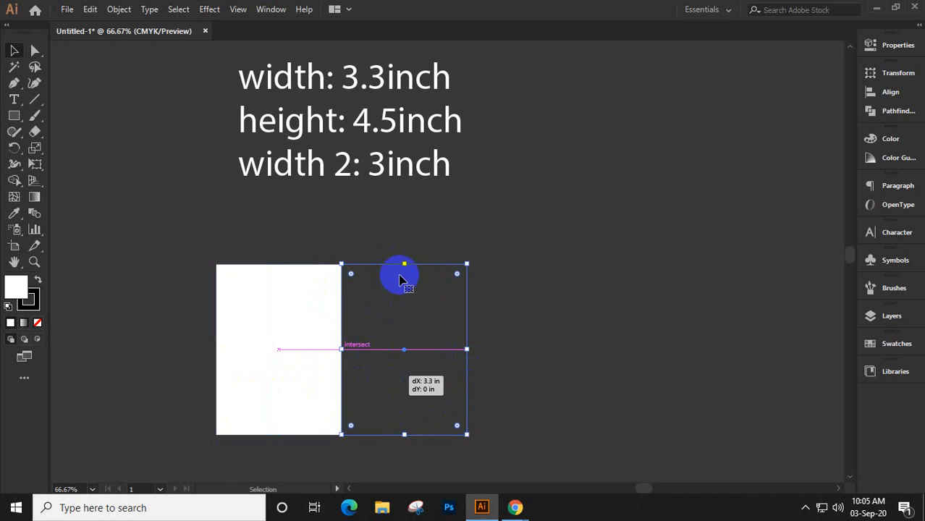
drag(403, 280, 404, 283)
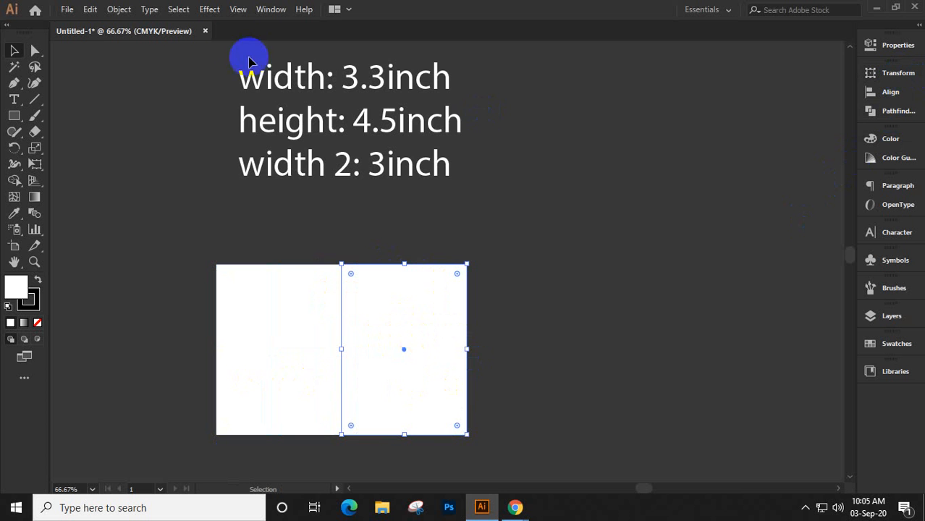
Display the Transform settings for the right-hand rectangle.
click(269, 9)
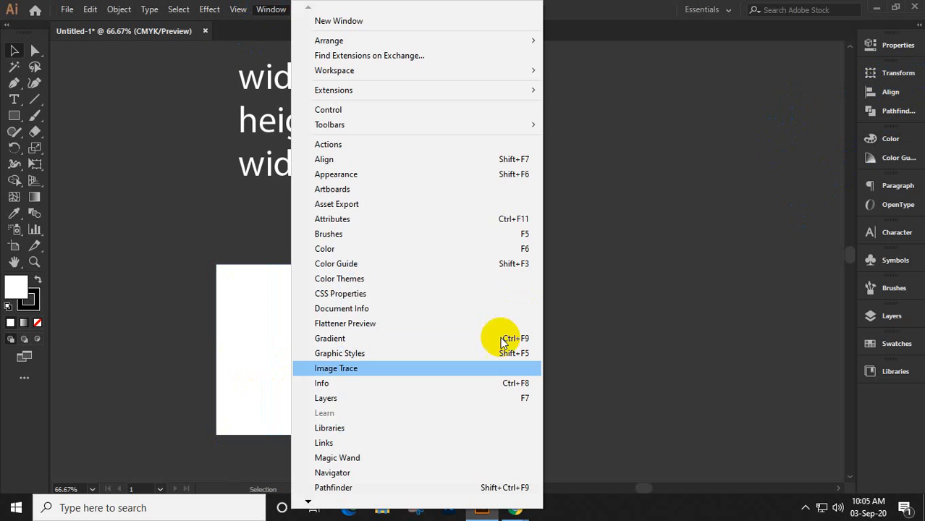
click(326, 502)
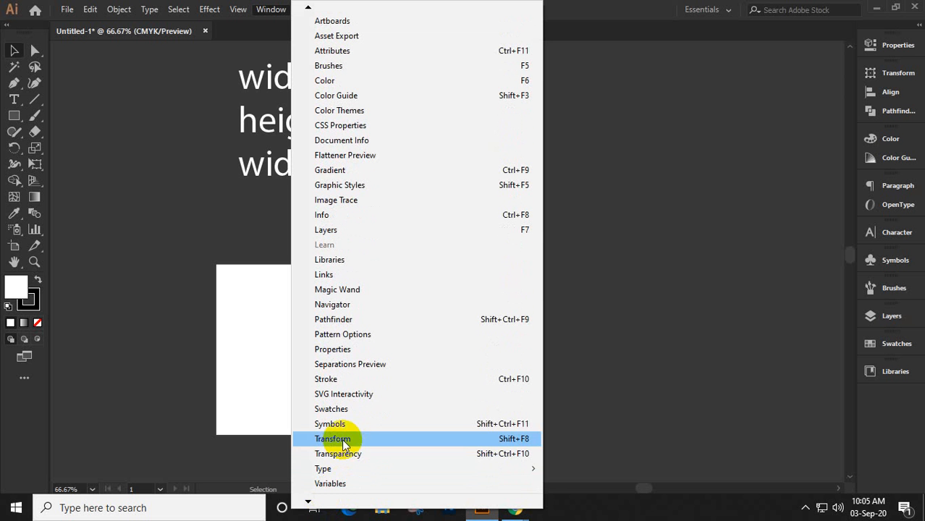
click(903, 78)
click(895, 78)
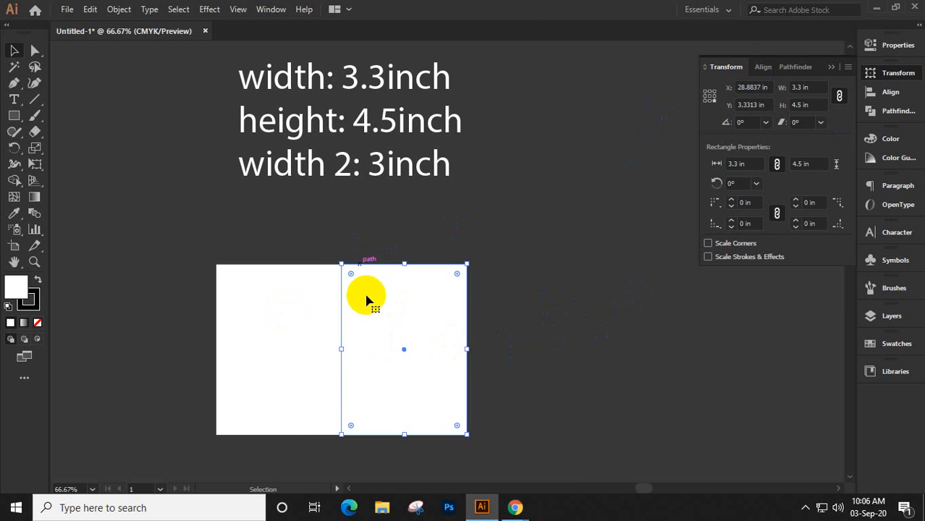
Unlink the width and height proportions and set the right-hand rectangle's width to 3 in from its middle-left reference point.
scroll(382, 345, down, 2)
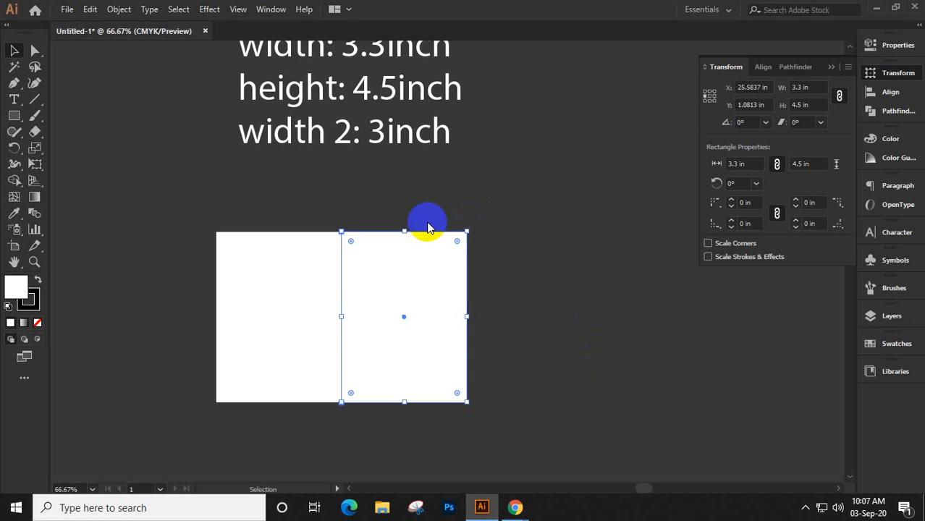
click(395, 247)
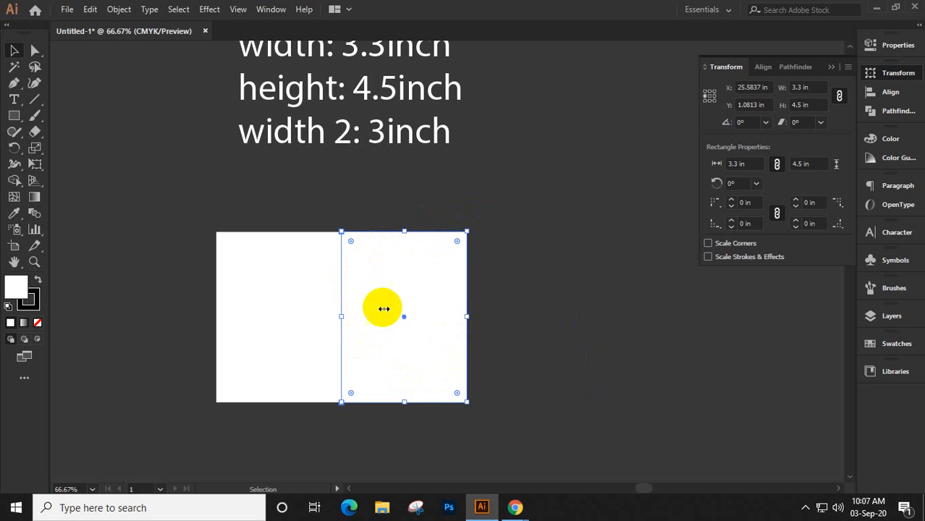
shift+click(268, 237)
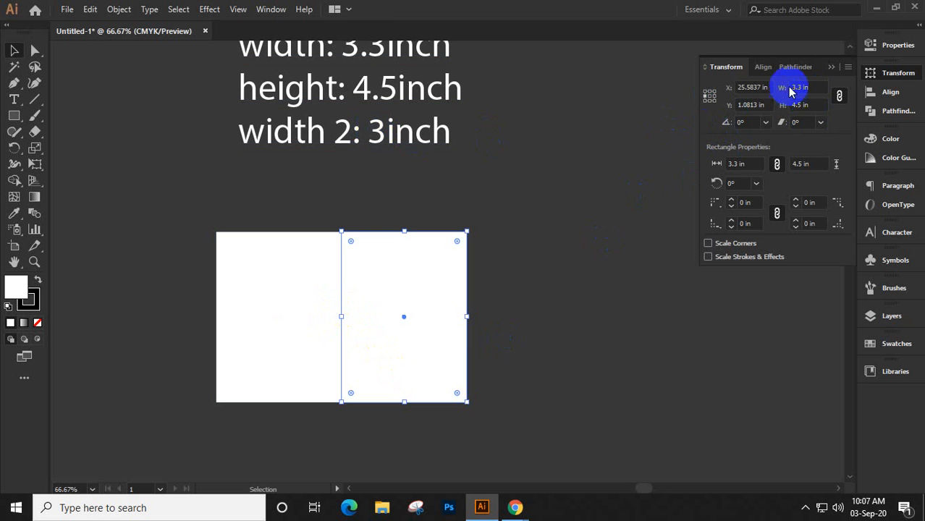
click(813, 87)
drag(815, 87, 790, 92)
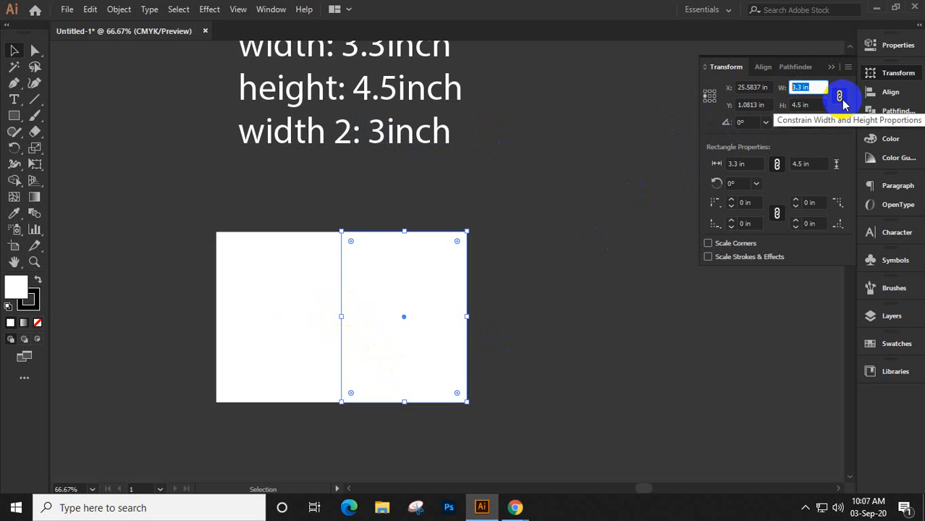
key(Tab)
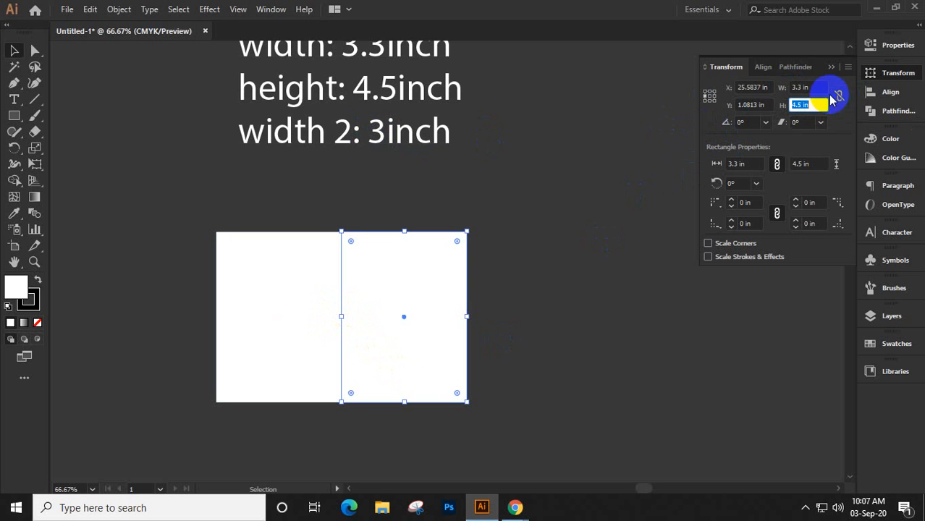
drag(813, 87, 761, 87)
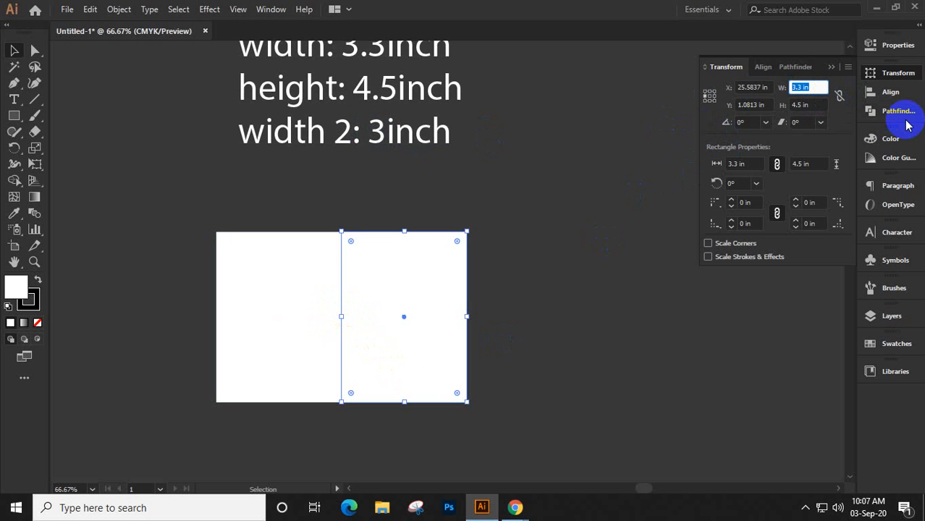
text(3)
key(Return)
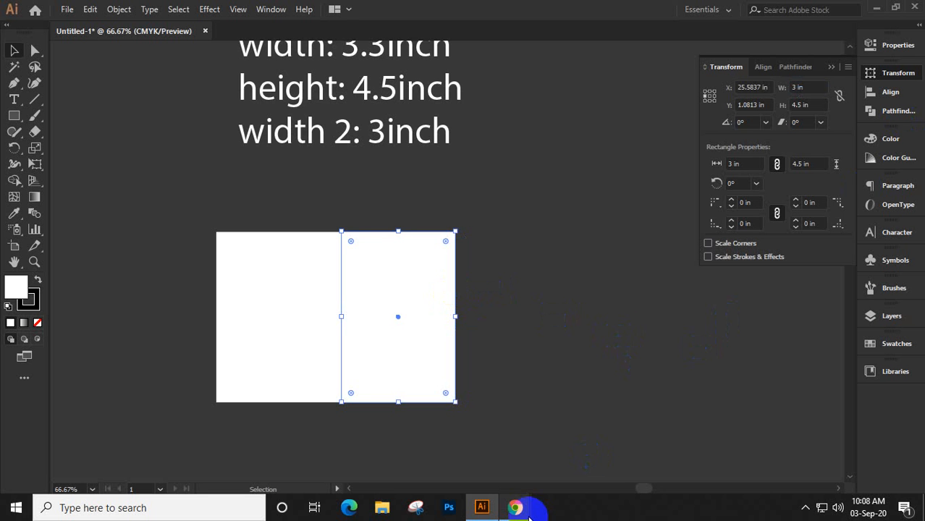
Switch to the Google Meet call in Chrome and send the message "wait" to everyone in the meeting chat.
mouse_move(527, 513)
click(450, 443)
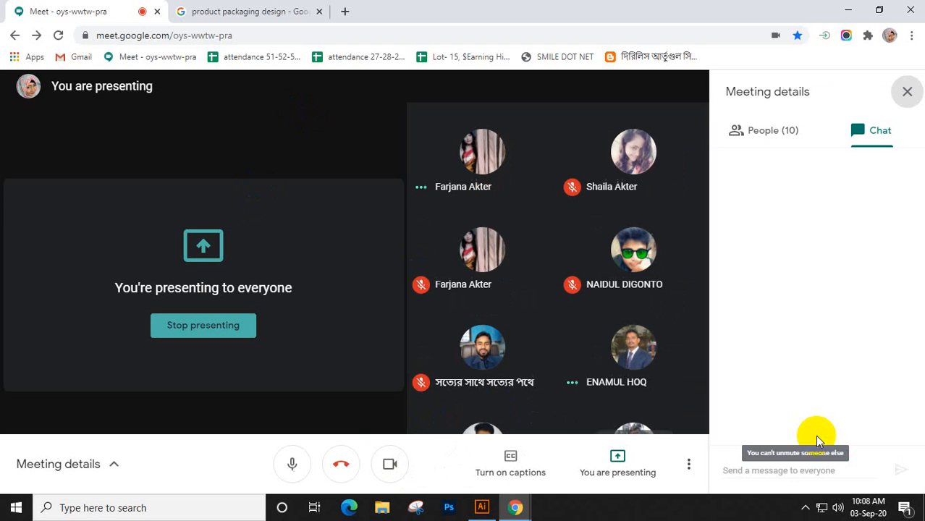
click(778, 473)
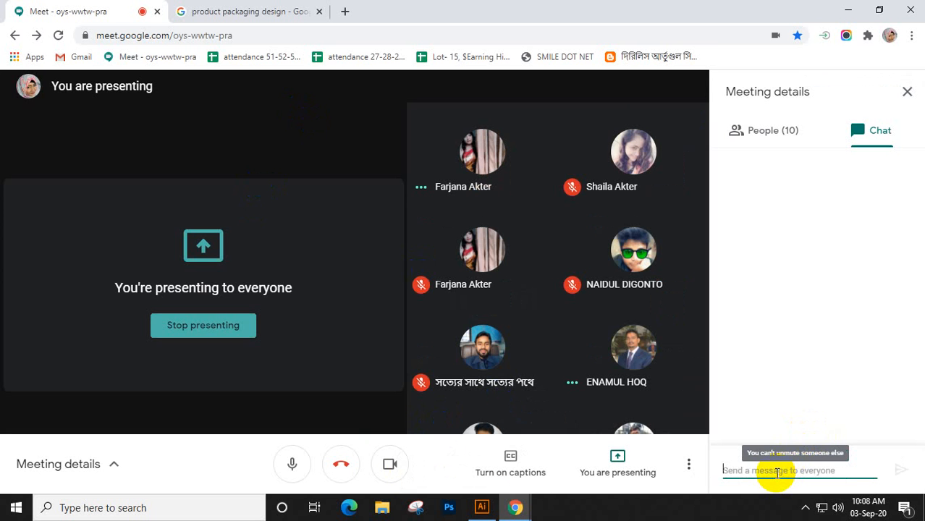
text(a)
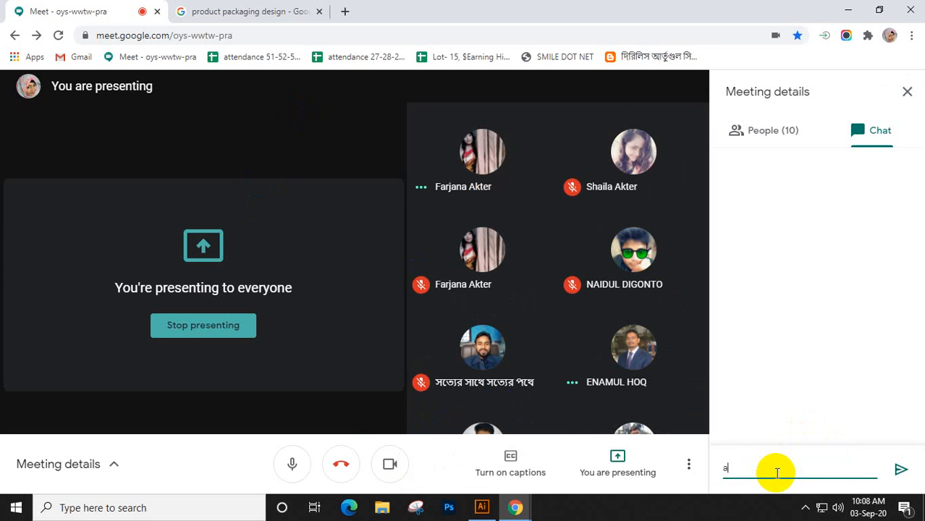
key(BackSpace)
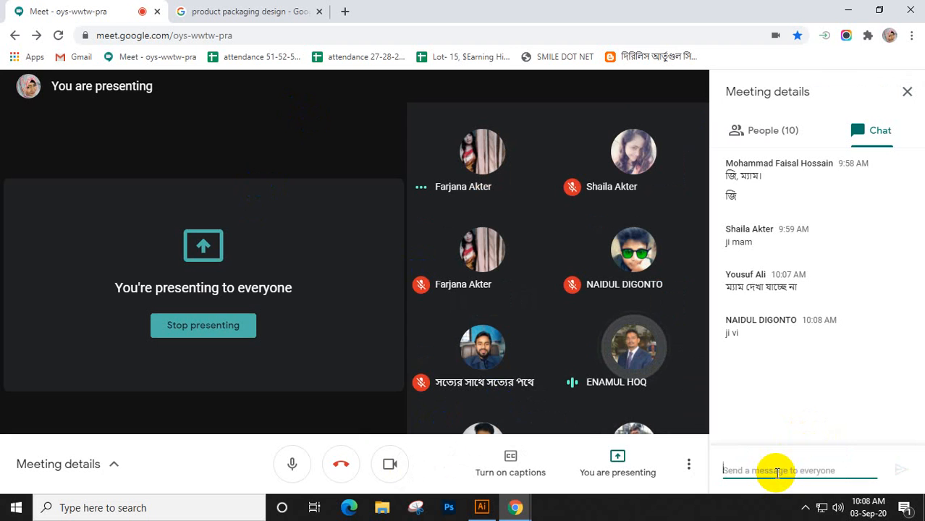
text(w)
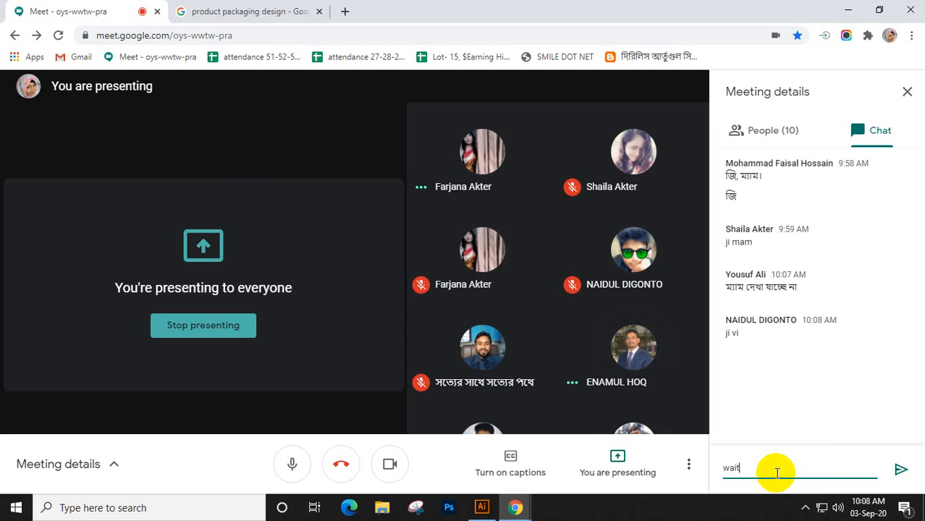
text(ait)
key(Return)
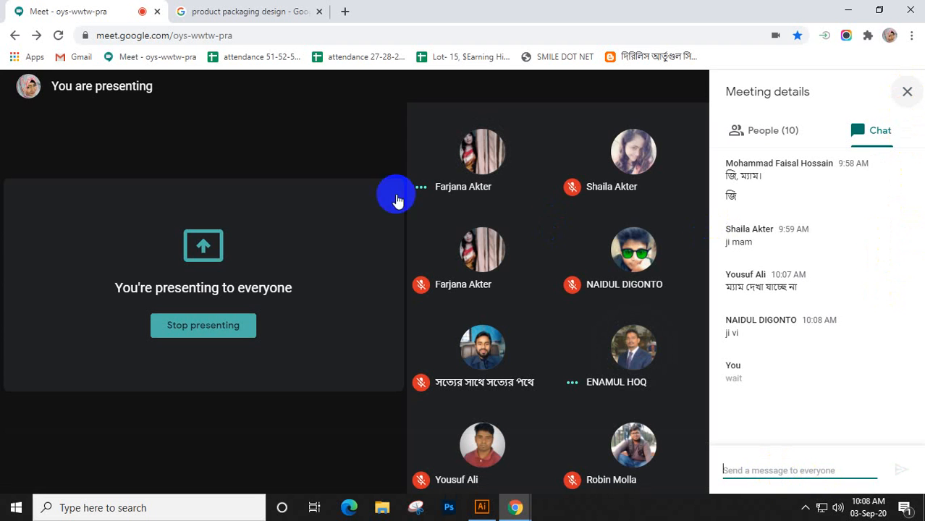
Close the meeting chat, the Meet page and the image search page, keeping one new blank browser page open.
click(336, 171)
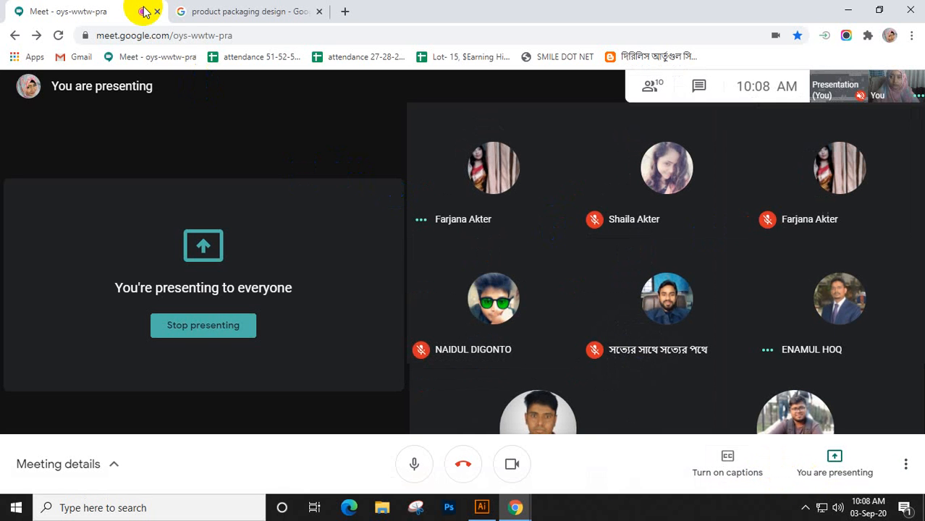
click(158, 13)
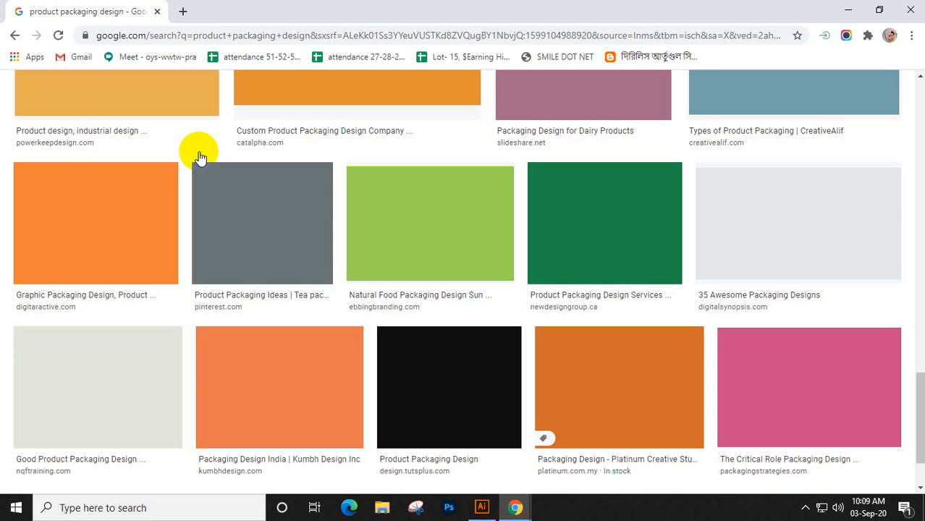
click(182, 12)
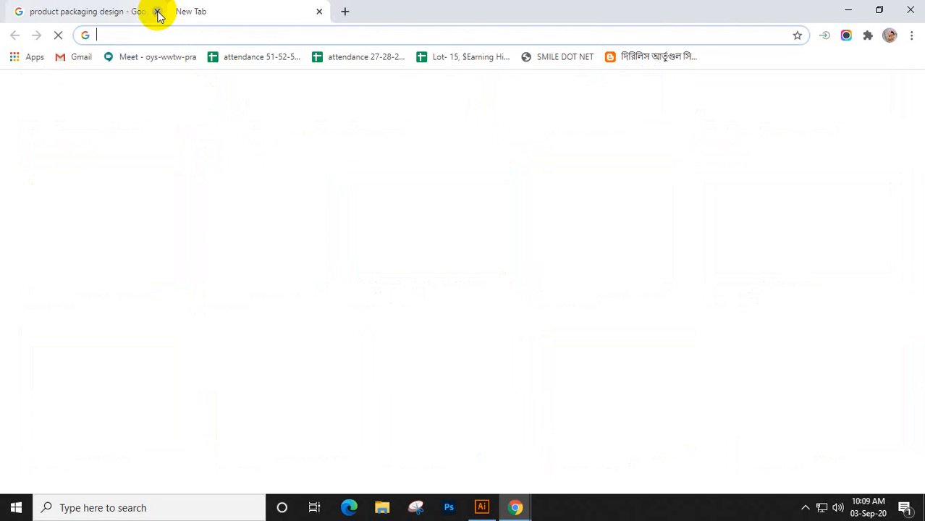
click(158, 13)
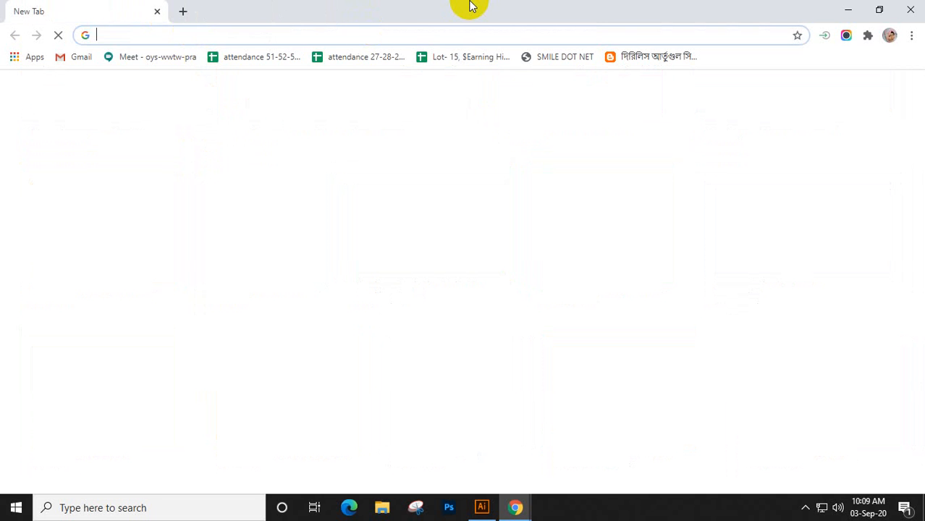